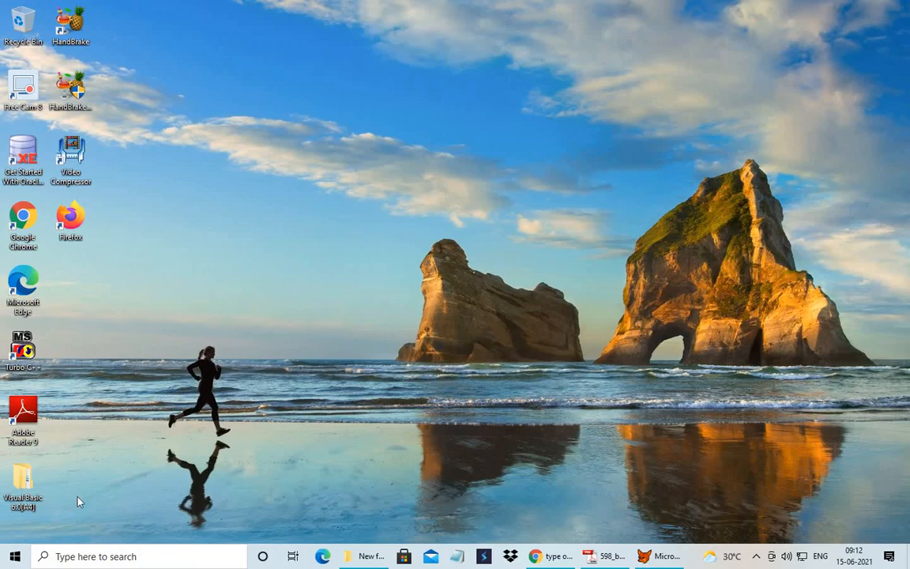
Launch Microsoft Visual FoxPro 6.0 from the Microsoft Visual Studio 6.0 program group
{"action": "left_click", "coordinate": [14, 559]}
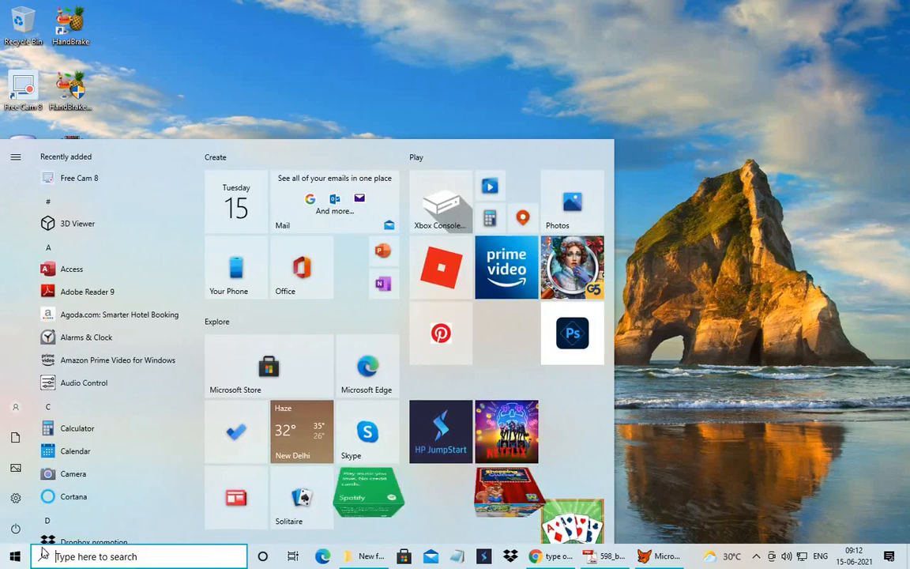
{"action": "scroll", "coordinate": [92, 416], "scroll_direction": "down", "scroll_amount": 10}
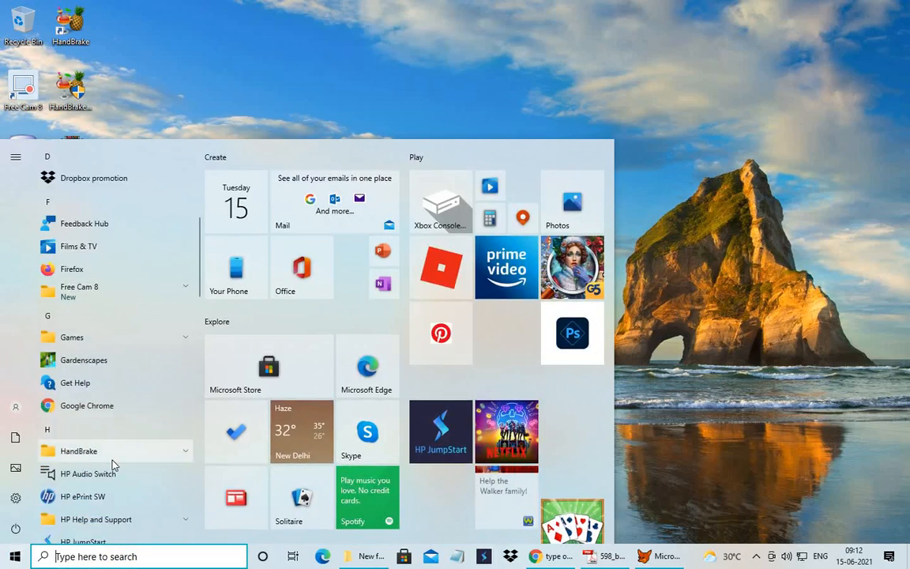
{"action": "scroll", "coordinate": [114, 469], "scroll_direction": "down", "scroll_amount": 3}
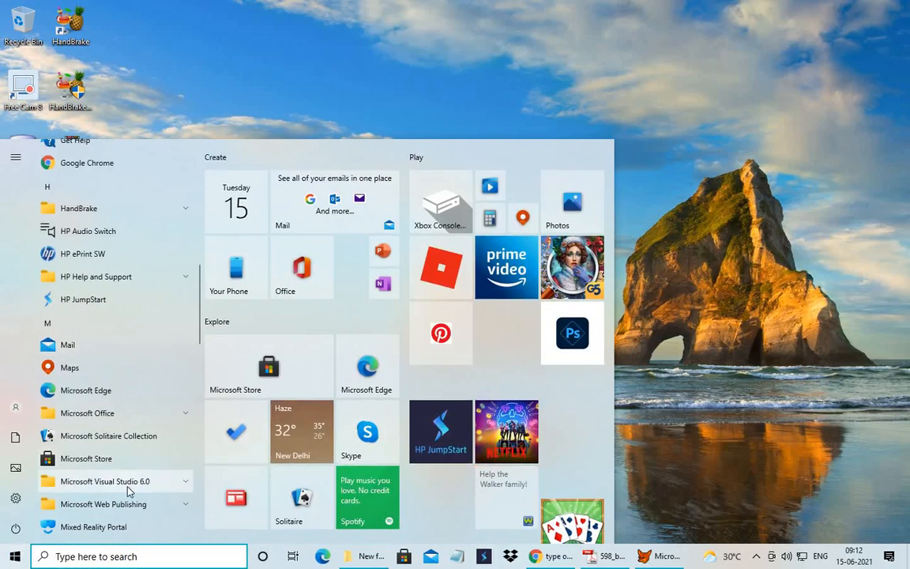
{"action": "left_click", "coordinate": [131, 488]}
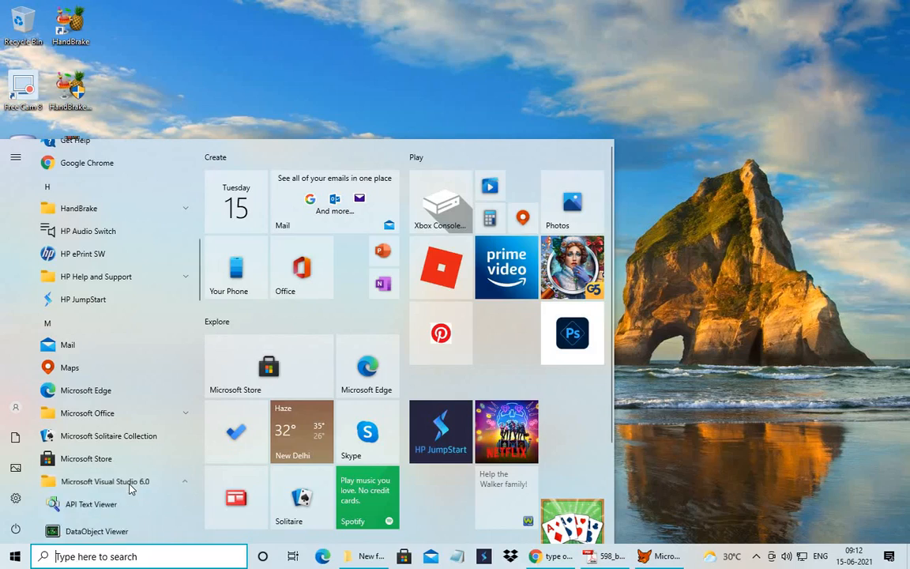
{"action": "scroll", "coordinate": [131, 488], "scroll_direction": "down", "scroll_amount": 6}
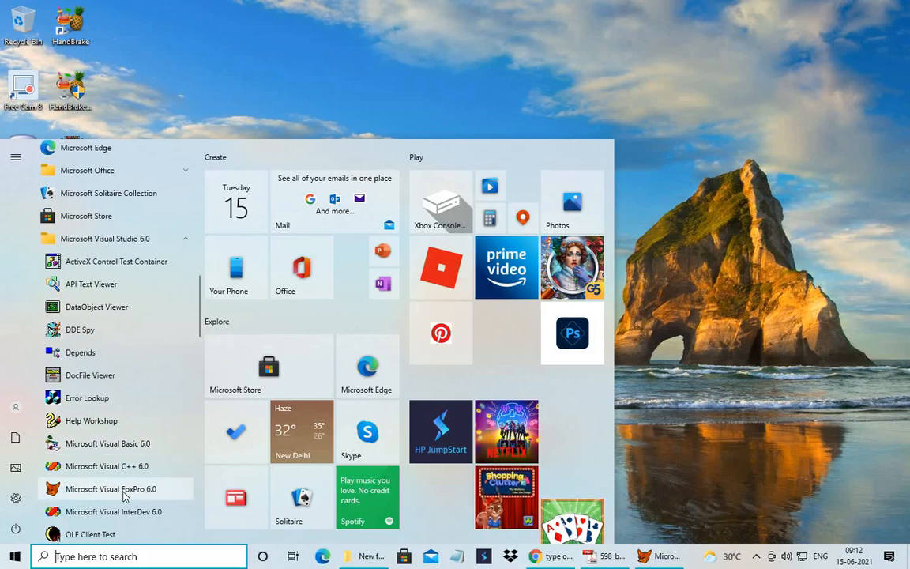
{"action": "left_click", "coordinate": [127, 489]}
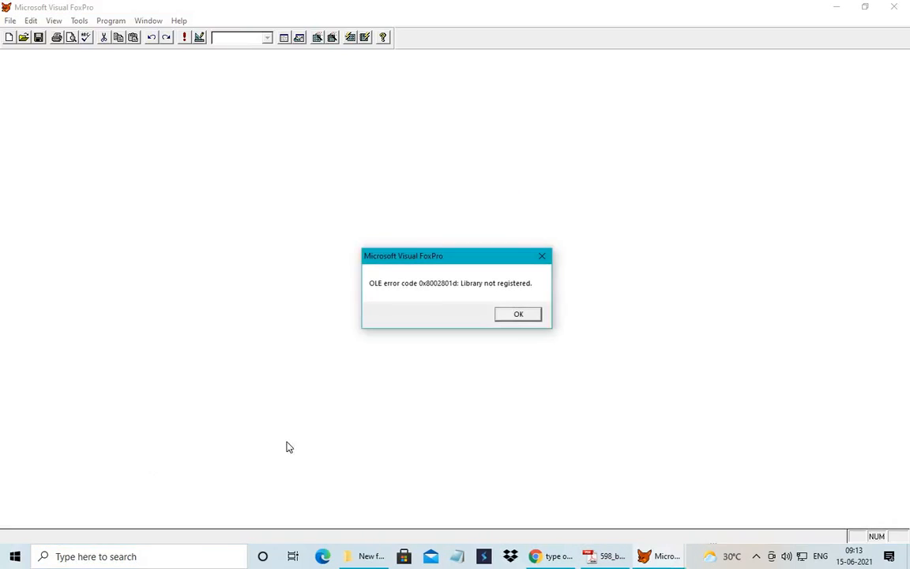
Dismiss the OLE error message, stop the Welcome screen from displaying again, and close it
{"action": "left_click", "coordinate": [516, 314]}
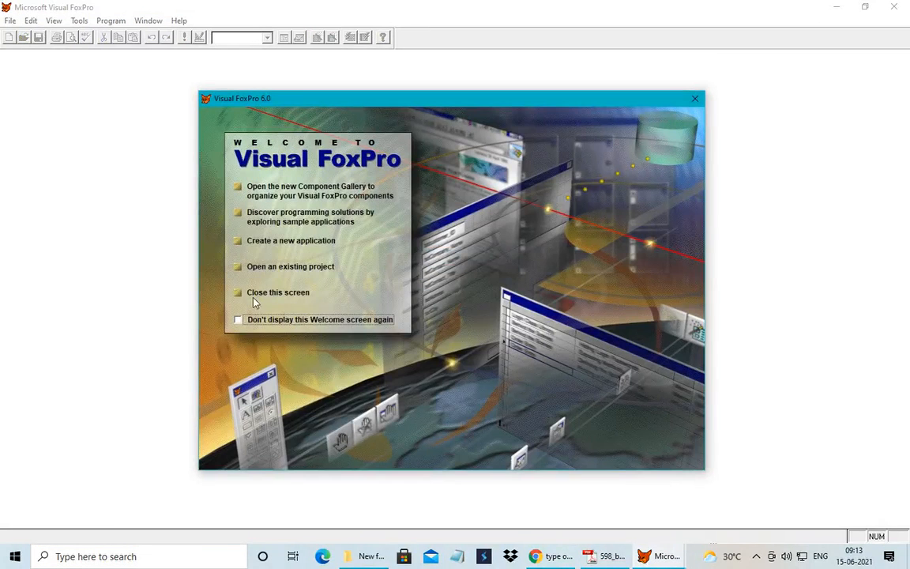
{"action": "left_click", "coordinate": [238, 320]}
{"action": "left_click", "coordinate": [257, 294]}
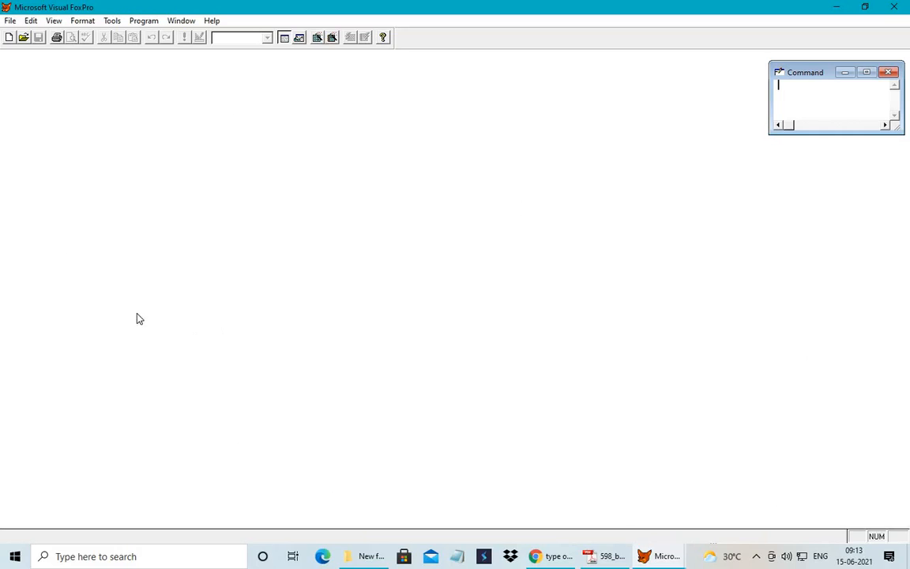
Start a new report with the single-table Report Wizard rather than the One-to-Many Report Wizard
{"action": "left_click", "coordinate": [9, 22]}
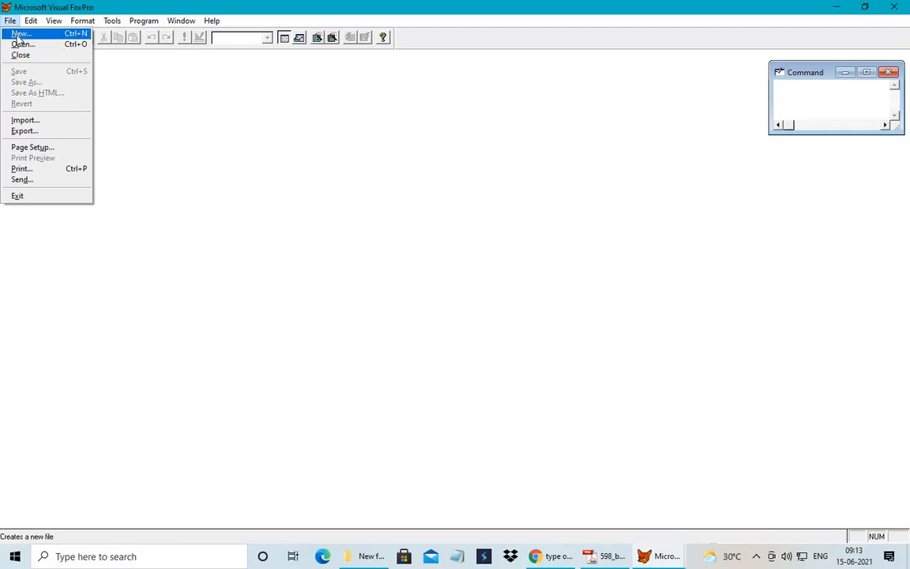
{"action": "left_click", "coordinate": [19, 34]}
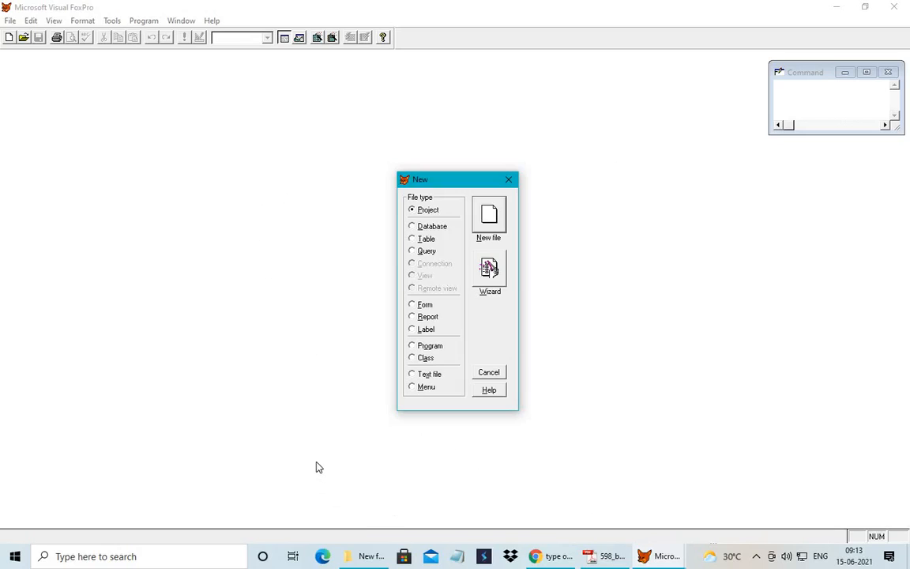
{"action": "left_click", "coordinate": [422, 317]}
{"action": "left_click", "coordinate": [490, 269]}
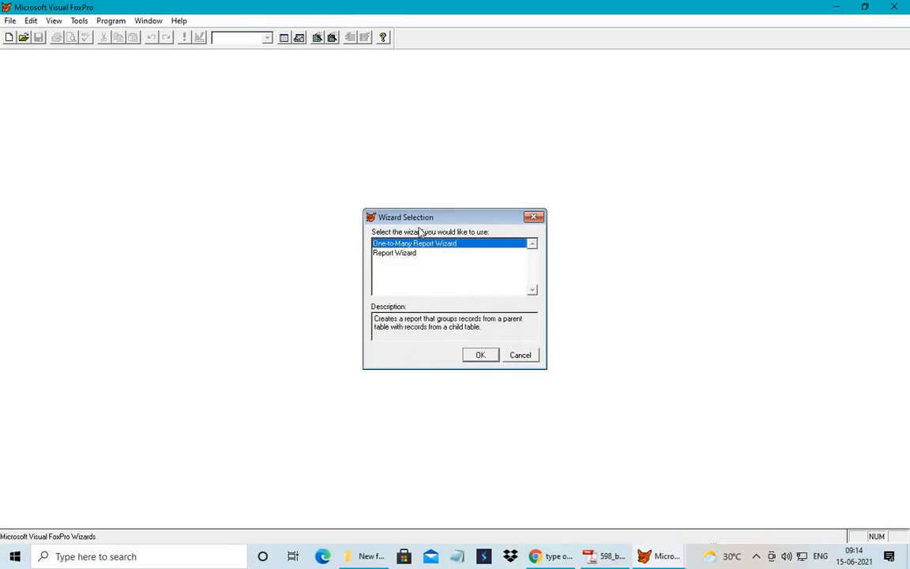
{"action": "left_click_drag", "start_coordinate": [449, 219], "coordinate": [369, 212]}
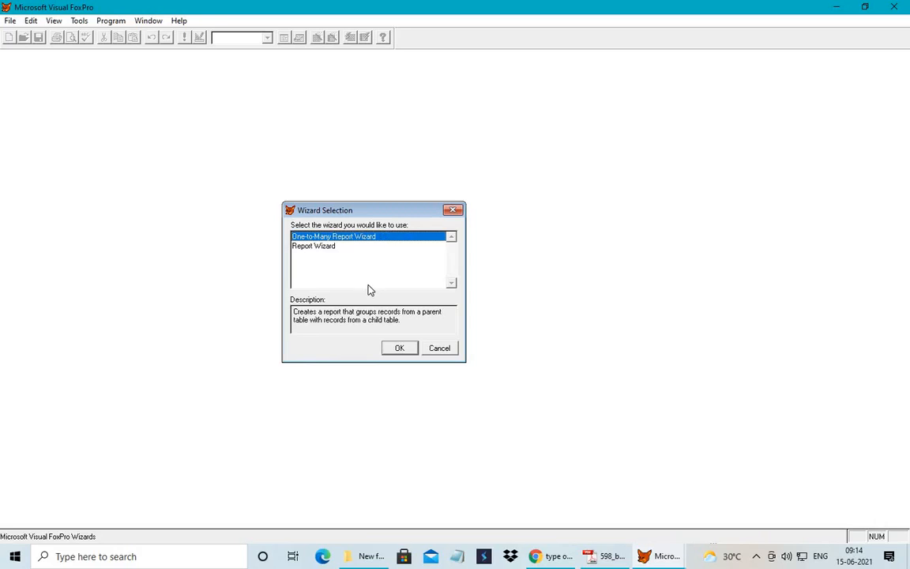
{"action": "left_click", "coordinate": [304, 247]}
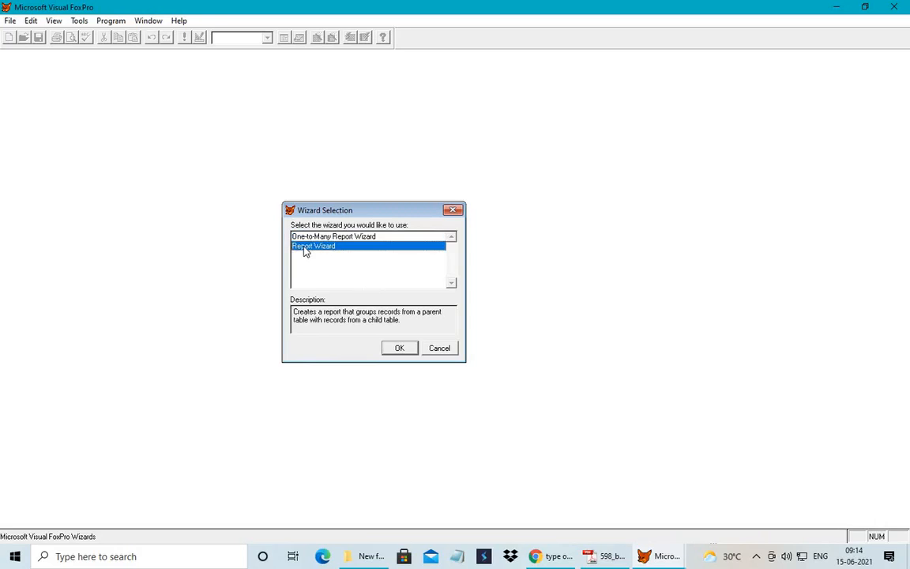
{"action": "left_click", "coordinate": [400, 348]}
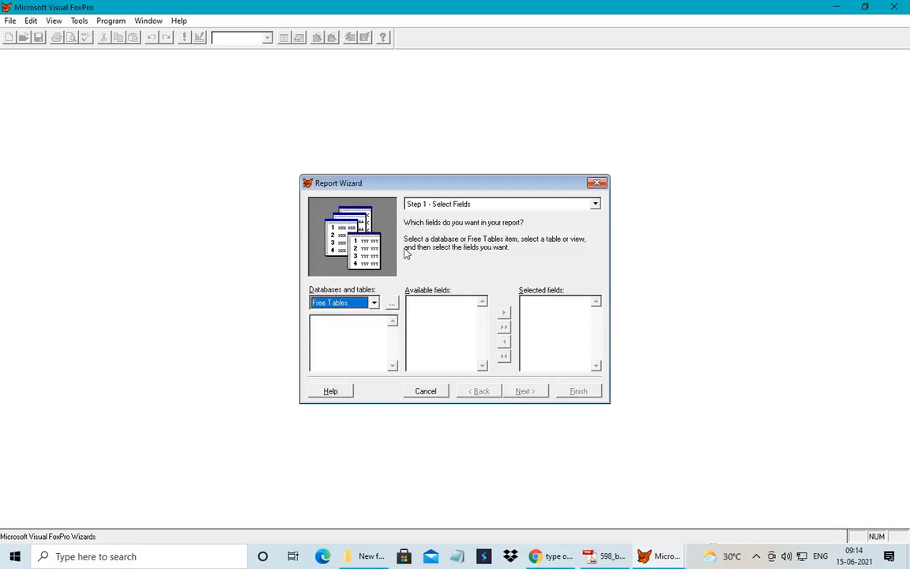
Load the free table emp.DBF from the Vfp98 folder as the report's data source
{"action": "left_click_drag", "start_coordinate": [376, 183], "coordinate": [290, 163]}
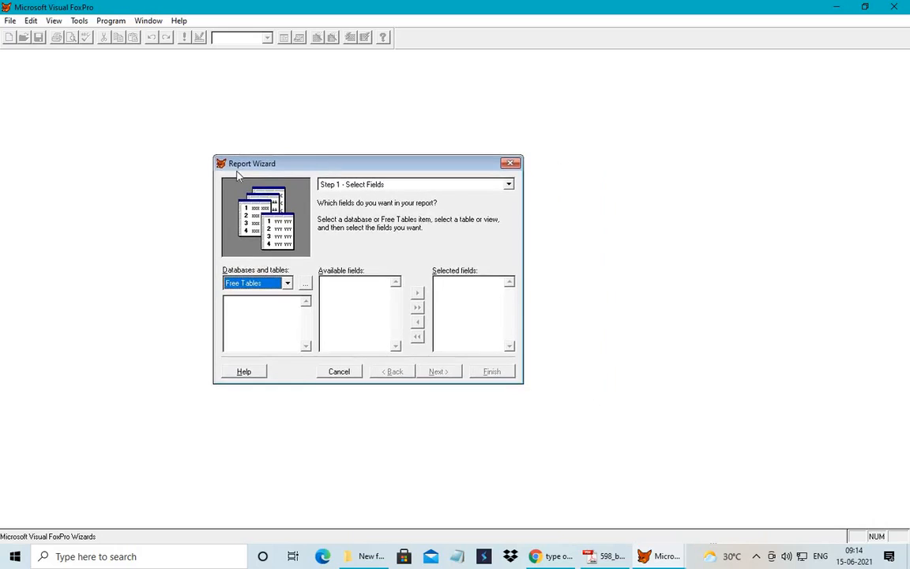
{"action": "left_click", "coordinate": [306, 284]}
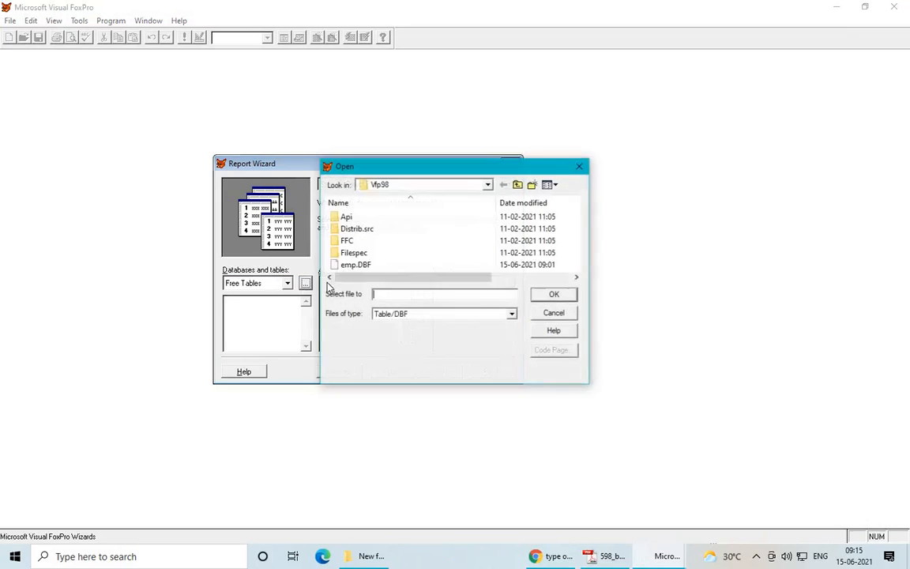
{"action": "left_click_drag", "start_coordinate": [578, 222], "coordinate": [574, 250]}
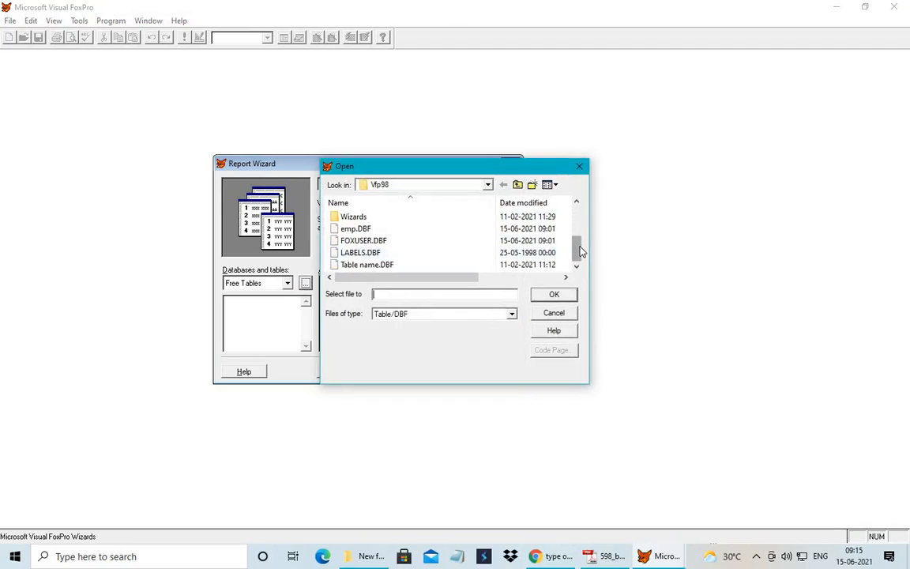
{"action": "left_click", "coordinate": [346, 230]}
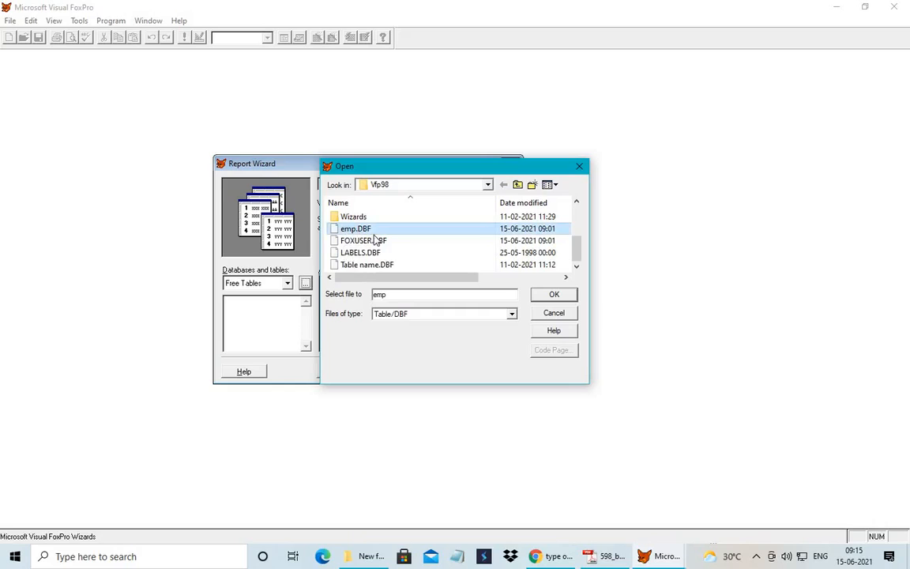
{"action": "left_click", "coordinate": [554, 299]}
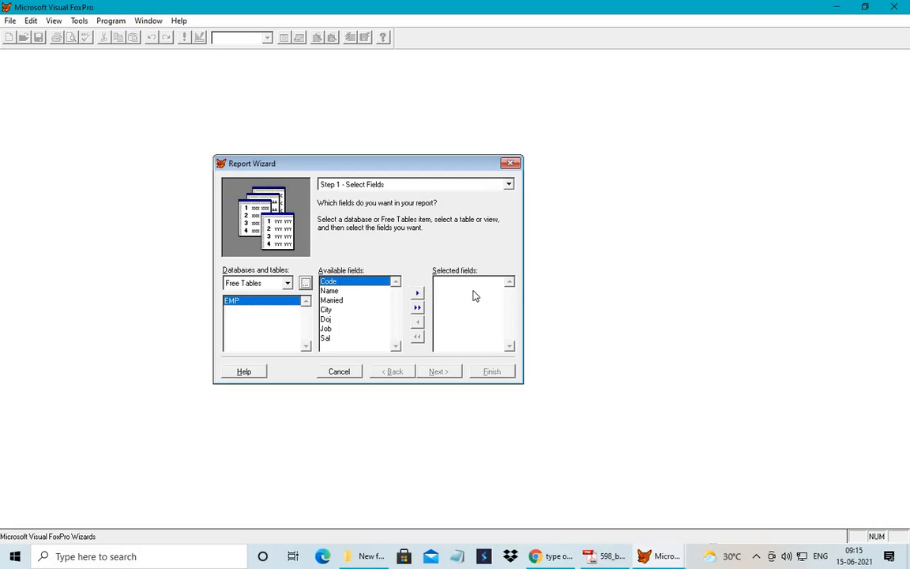
Add the fields Code, Name, Married, City, Doj, Job and Sal to the report and proceed to record grouping
{"action": "double_click", "coordinate": [342, 284]}
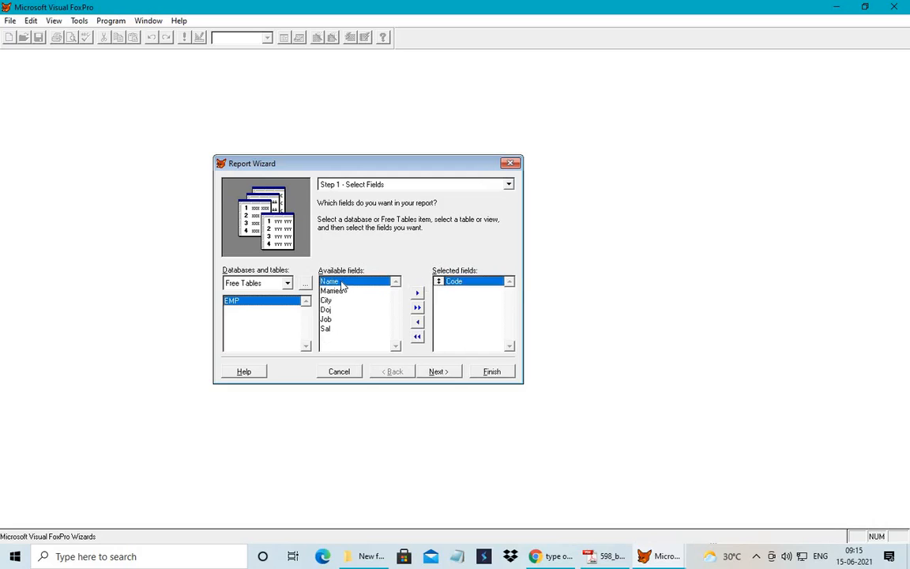
{"action": "double_click", "coordinate": [342, 284]}
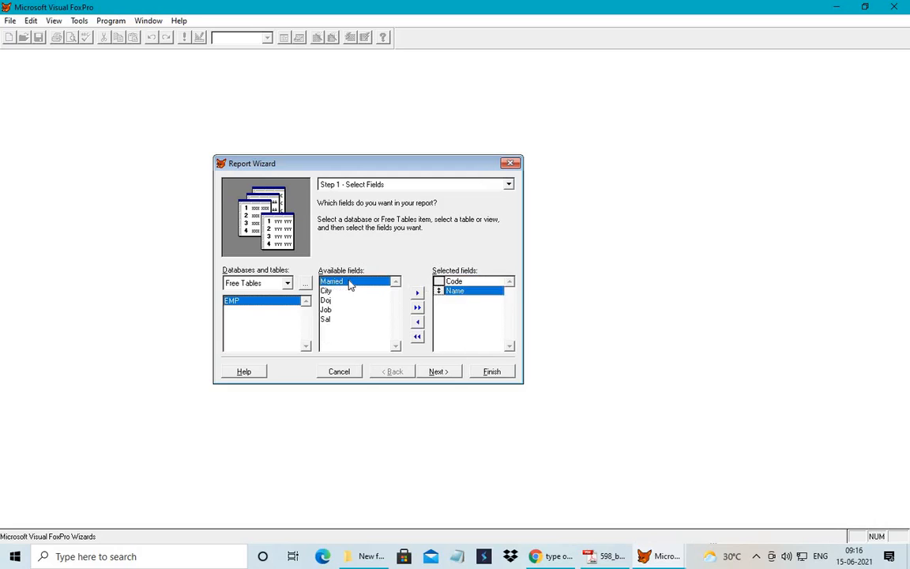
{"action": "double_click", "coordinate": [349, 286]}
{"action": "double_click", "coordinate": [341, 288]}
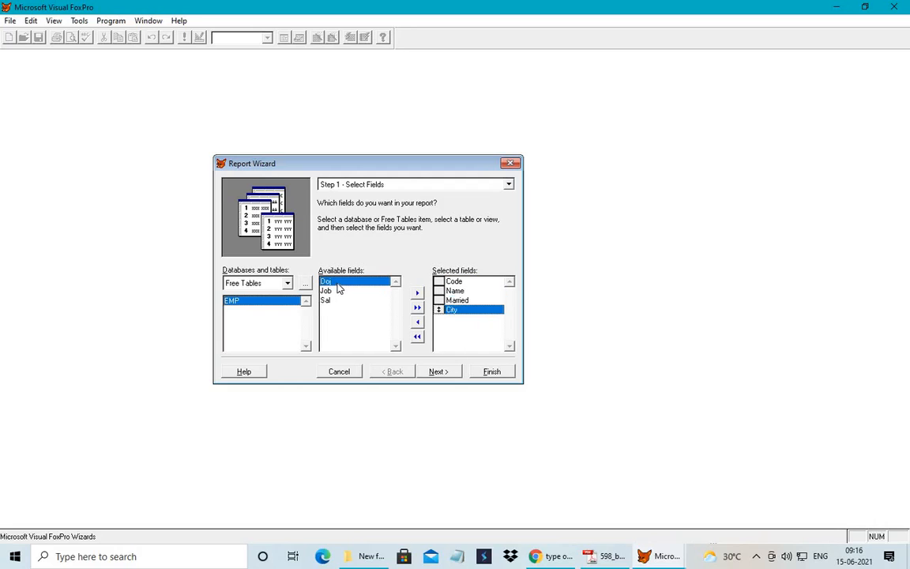
{"action": "double_click", "coordinate": [338, 284]}
{"action": "double_click", "coordinate": [340, 285]}
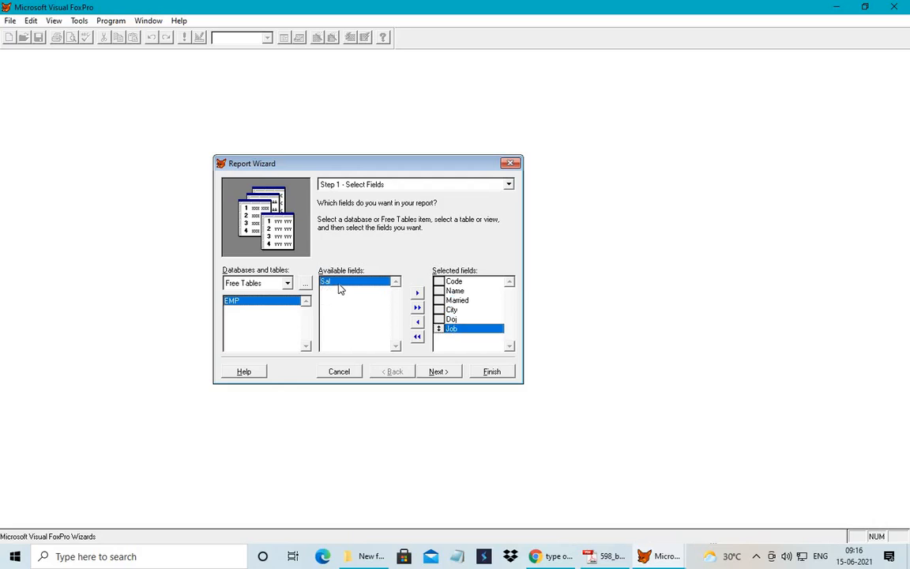
{"action": "double_click", "coordinate": [339, 284]}
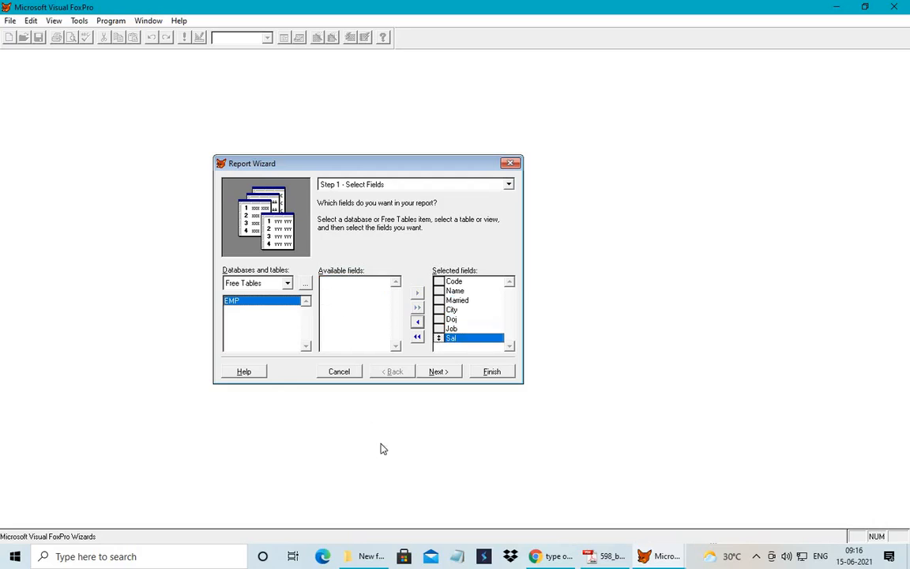
{"action": "left_click", "coordinate": [440, 372]}
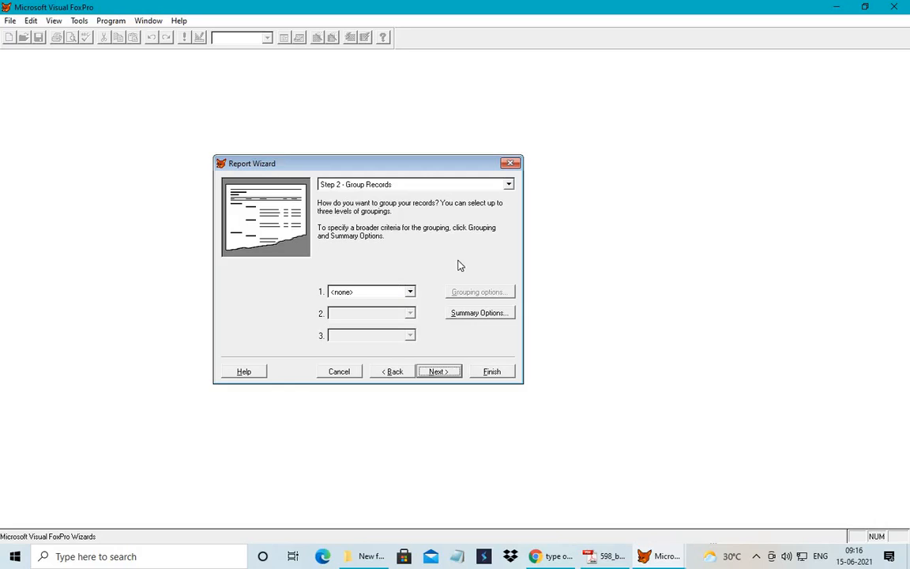
Group the records by City at the first level and Job at the second, and proceed to the report style
{"action": "left_click", "coordinate": [411, 293]}
{"action": "left_click", "coordinate": [411, 293]}
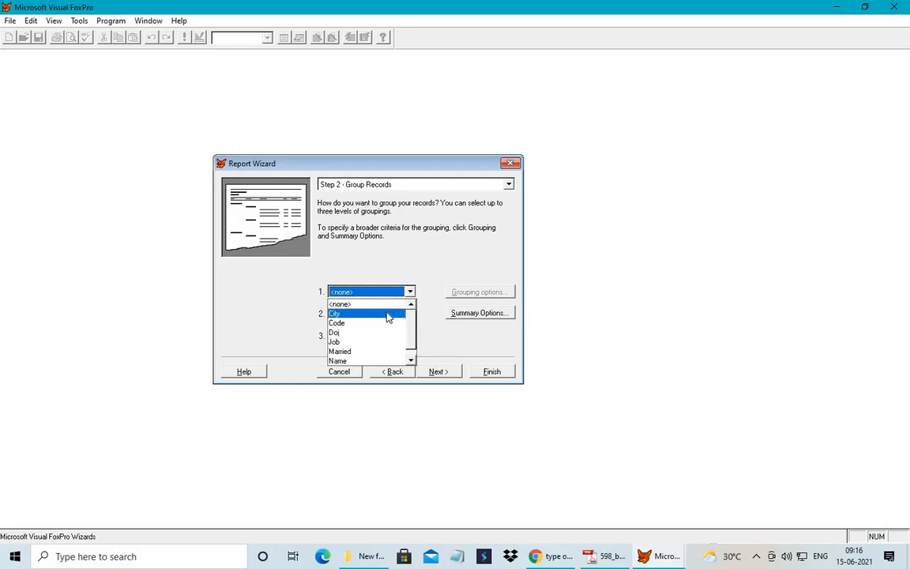
{"action": "left_click", "coordinate": [388, 314]}
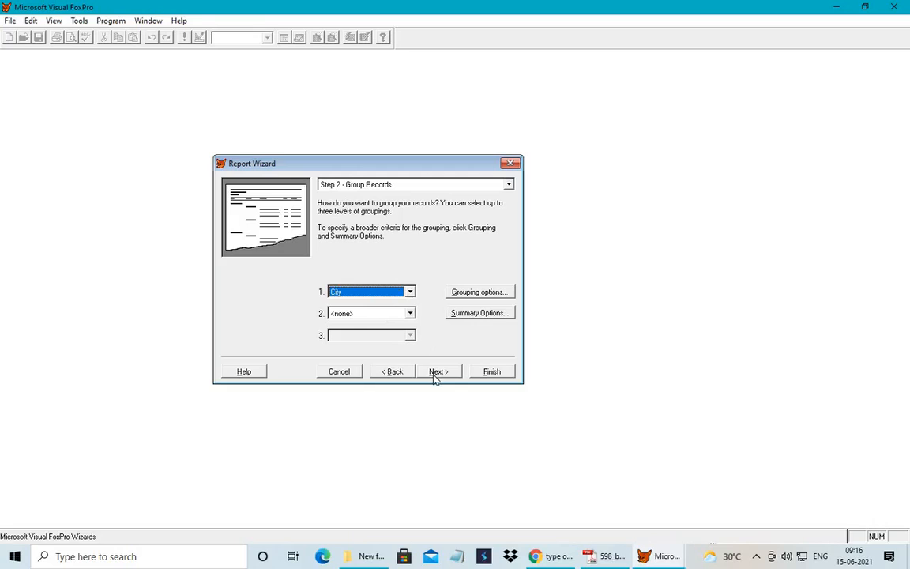
{"action": "left_click", "coordinate": [410, 315]}
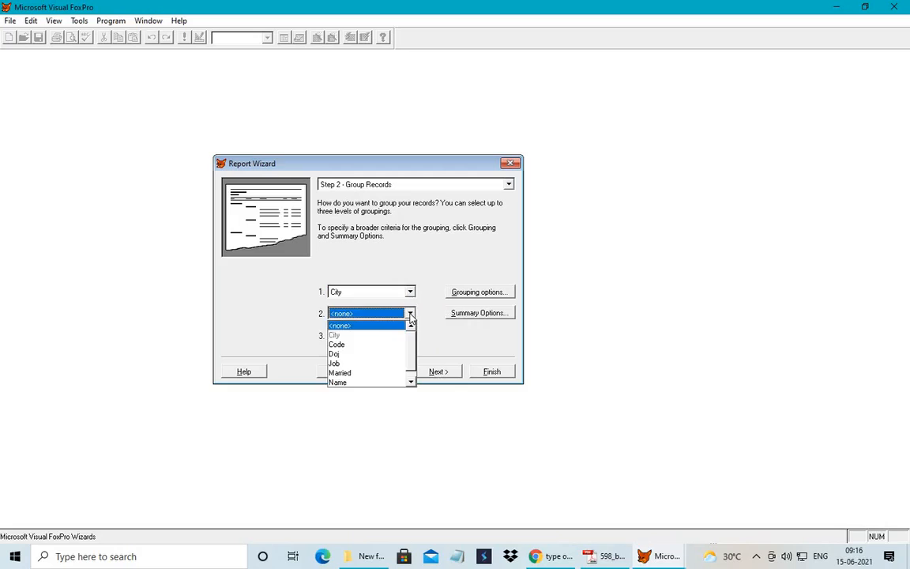
{"action": "left_click", "coordinate": [375, 364]}
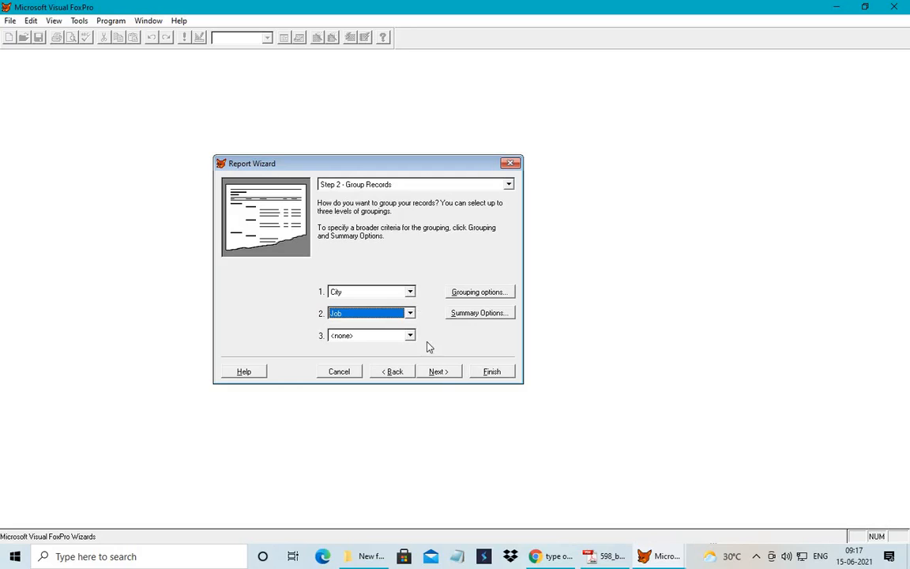
{"action": "left_click", "coordinate": [440, 376]}
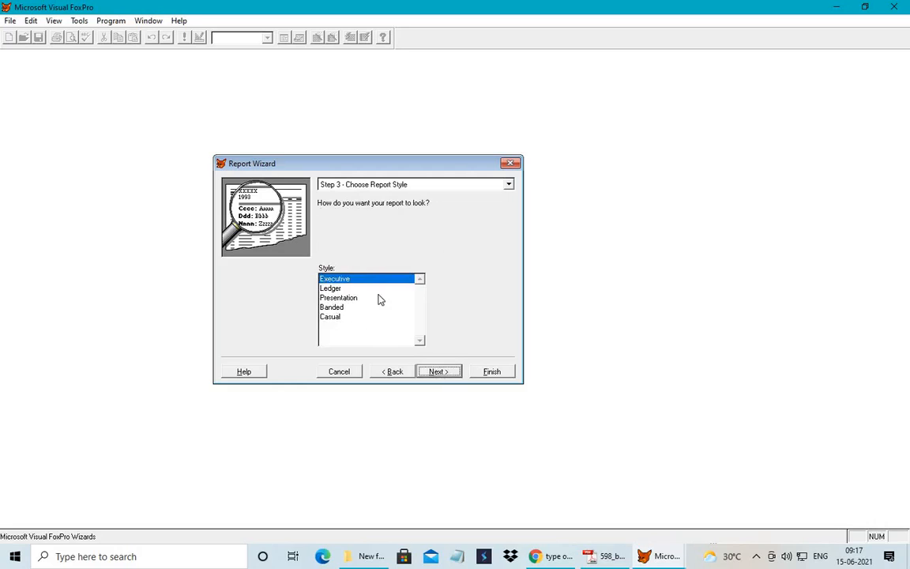
Choose the Ledger report style and set the page orientation to Landscape
{"action": "left_click", "coordinate": [332, 288]}
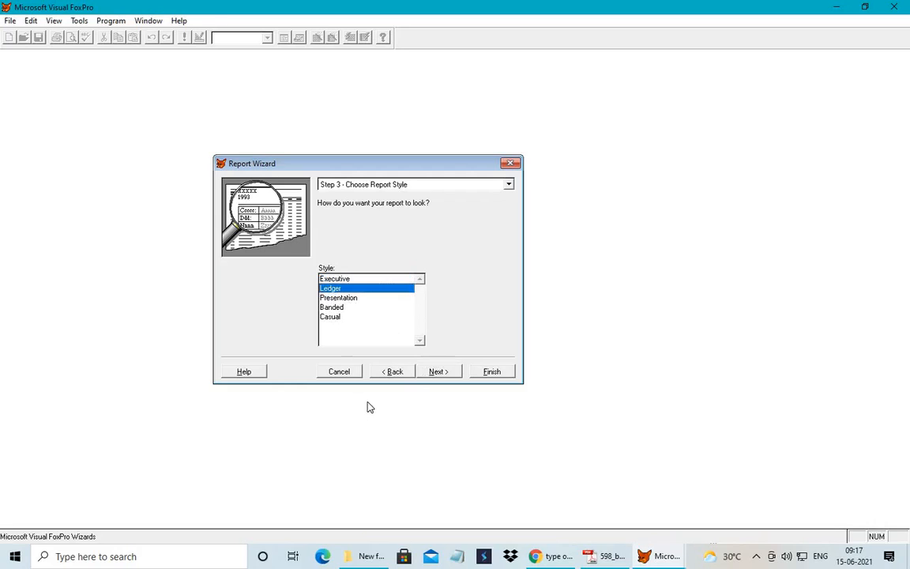
{"action": "left_click", "coordinate": [438, 372]}
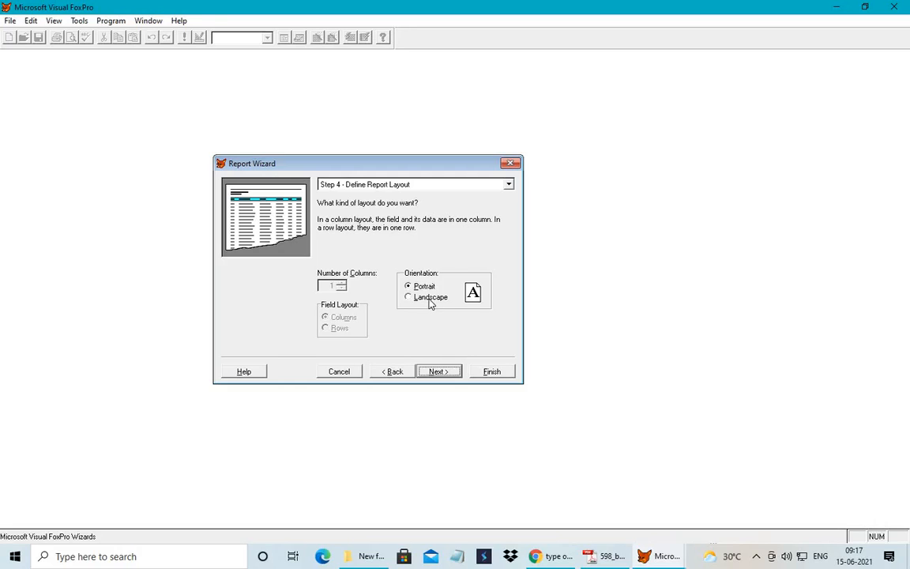
{"action": "left_click", "coordinate": [424, 297]}
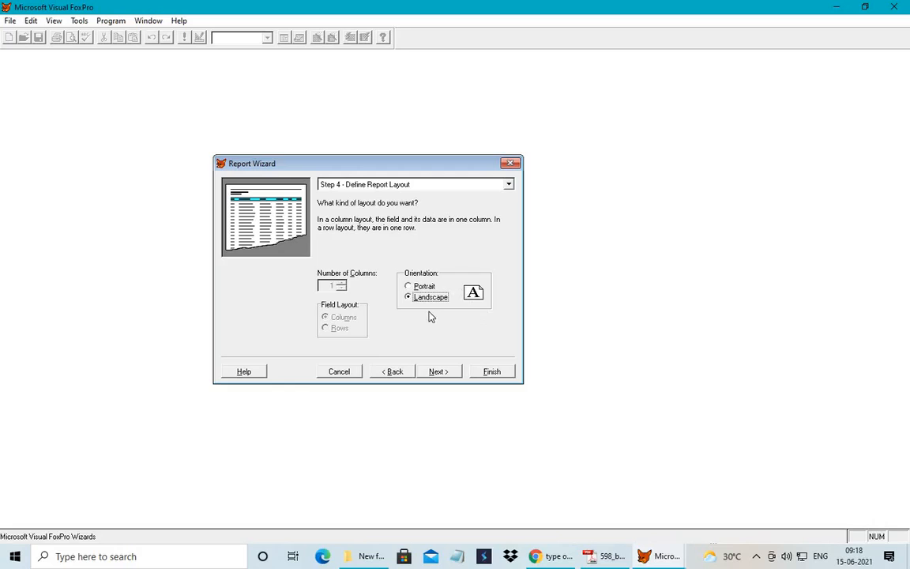
{"action": "left_click", "coordinate": [409, 286]}
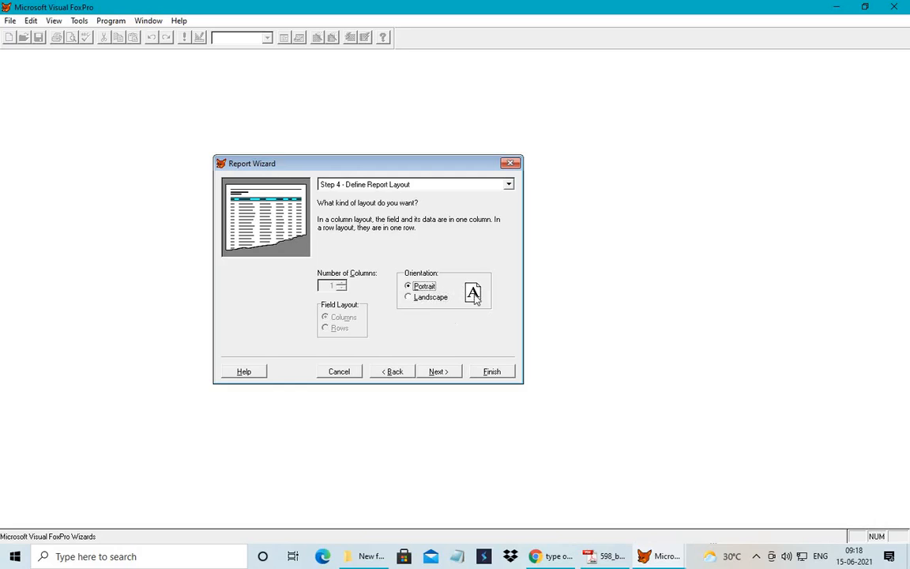
{"action": "left_click", "coordinate": [417, 302]}
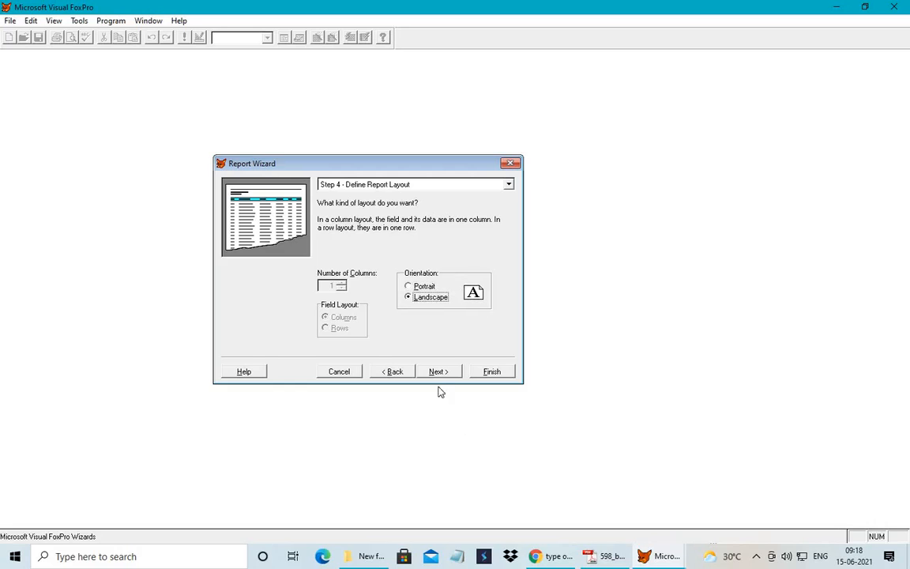
Sort the report records by Name in ascending order and proceed to the wizard's final step
{"action": "left_click", "coordinate": [436, 373]}
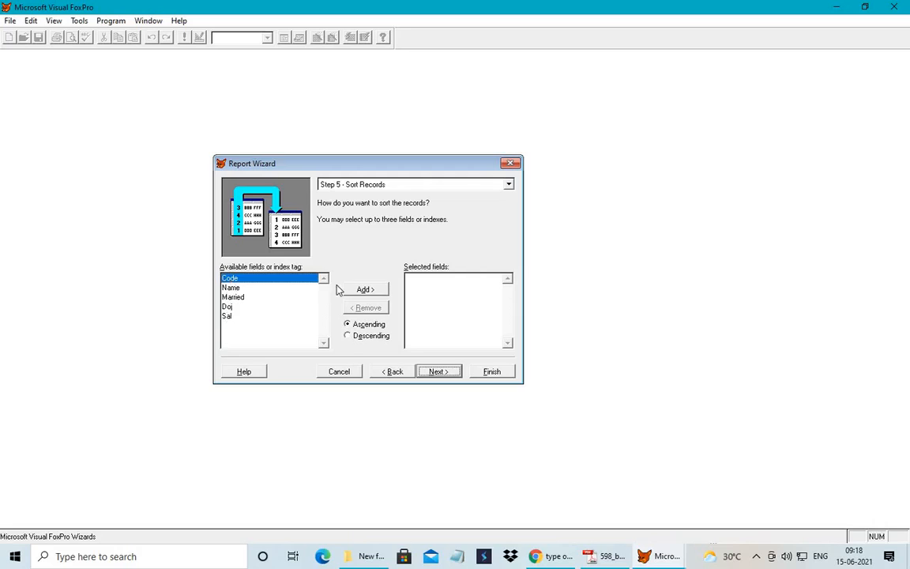
{"action": "left_click", "coordinate": [369, 293]}
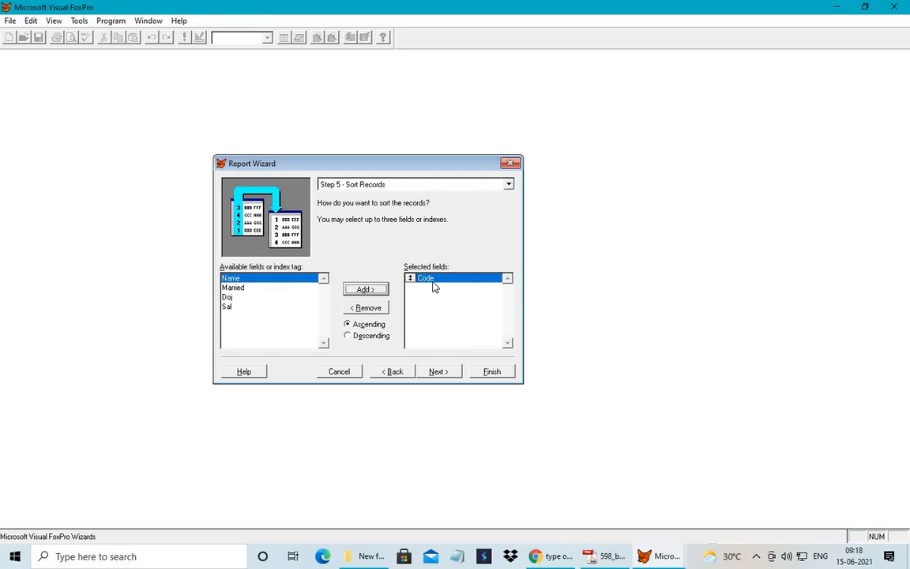
{"action": "left_click", "coordinate": [368, 308]}
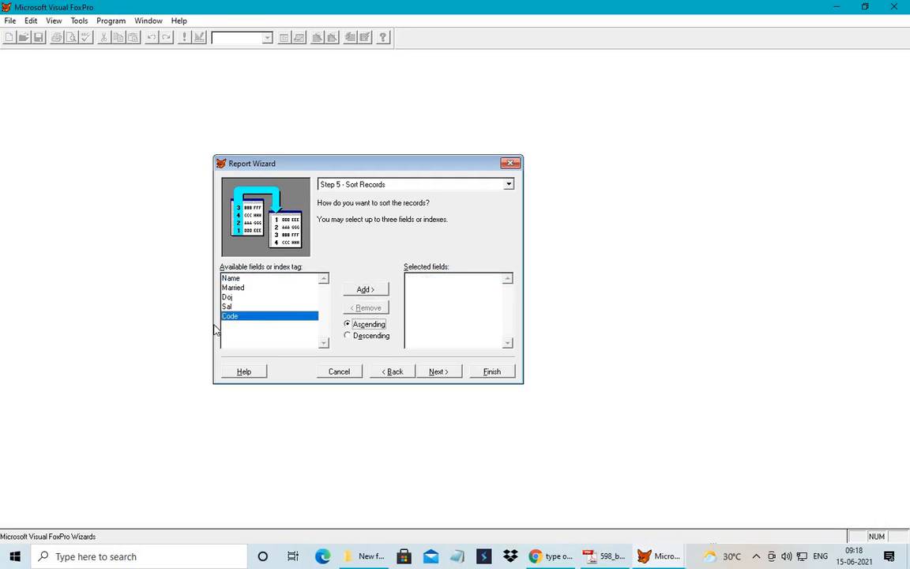
{"action": "left_click", "coordinate": [231, 279]}
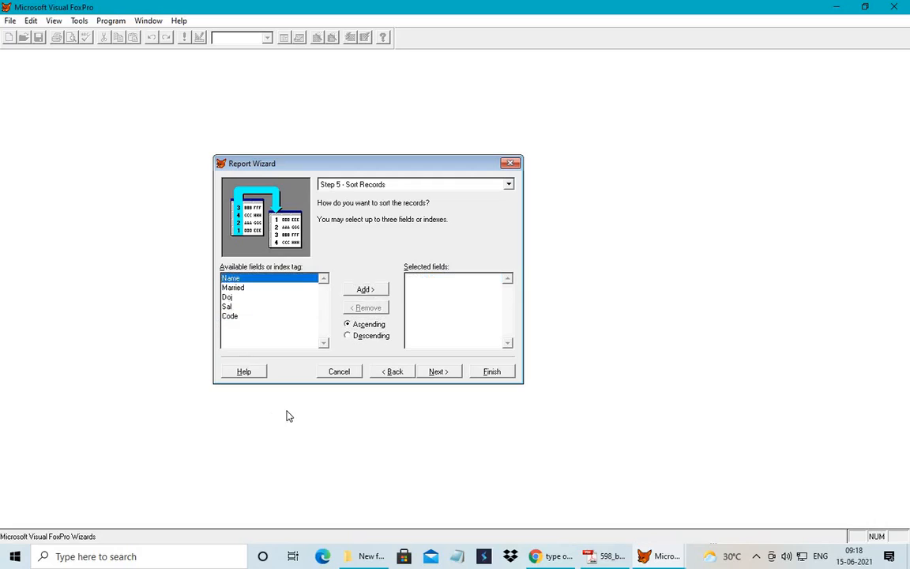
{"action": "left_click", "coordinate": [366, 290]}
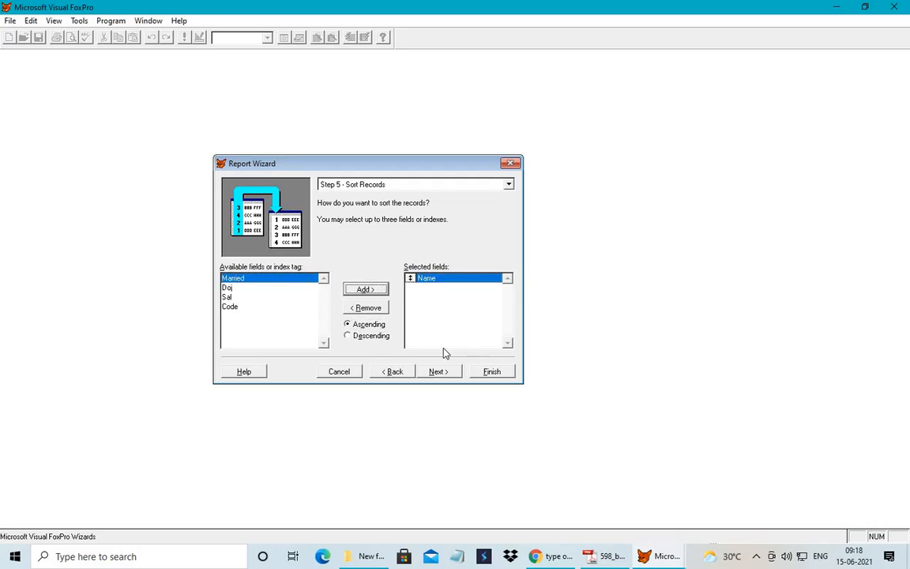
{"action": "left_click", "coordinate": [347, 336]}
{"action": "left_click", "coordinate": [349, 325]}
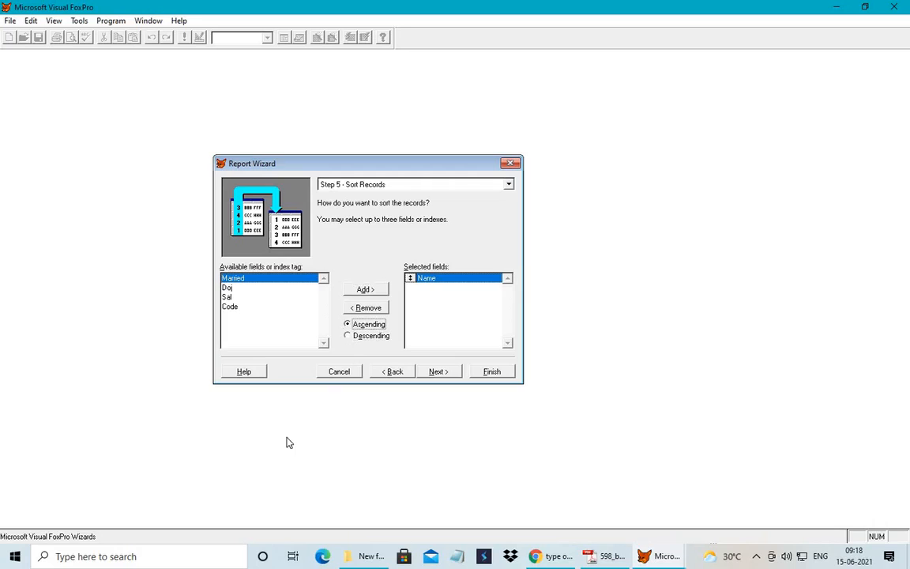
{"action": "left_click", "coordinate": [441, 372]}
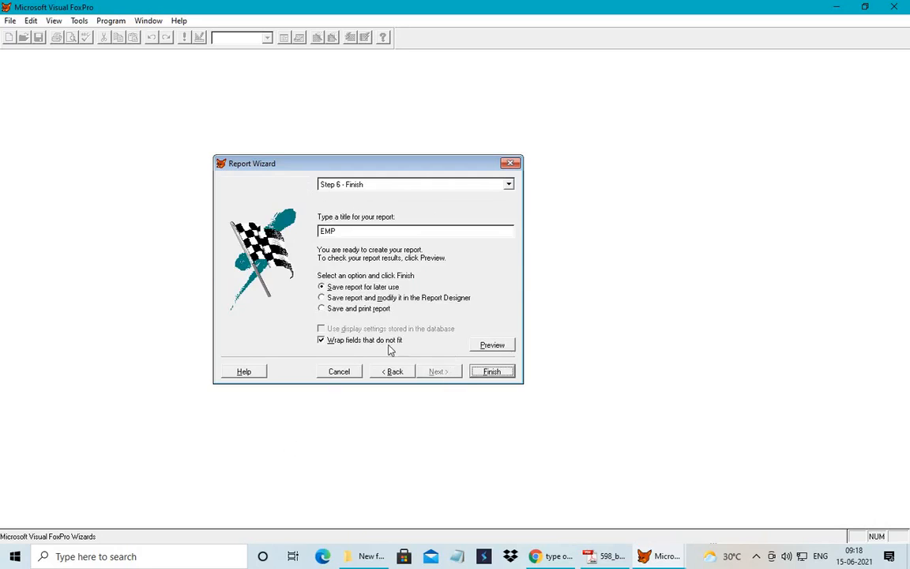
Title the report EMP1 and save it for later use as emp1 in the Vfp98 folder
{"action": "left_click", "coordinate": [372, 233]}
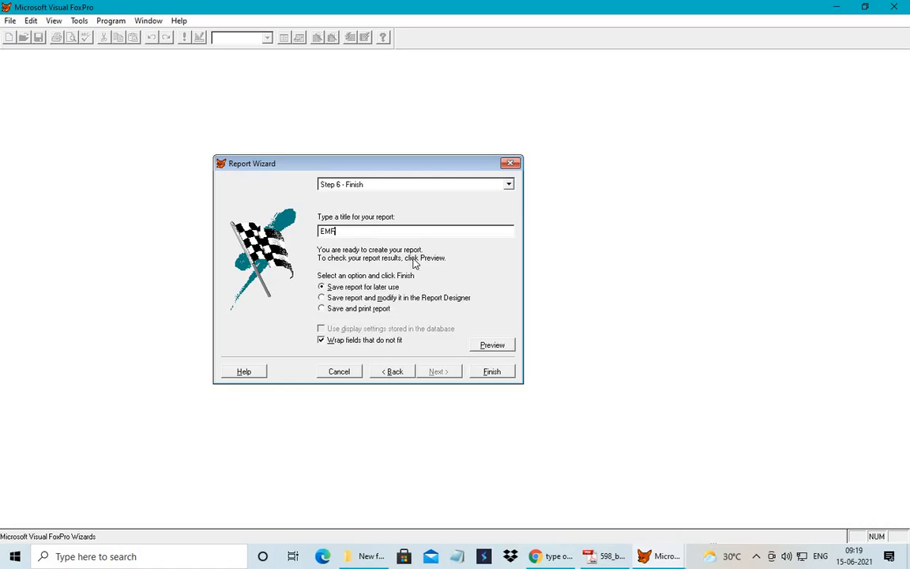
{"action": "type", "text": "1"}
{"action": "left_click", "coordinate": [491, 375]}
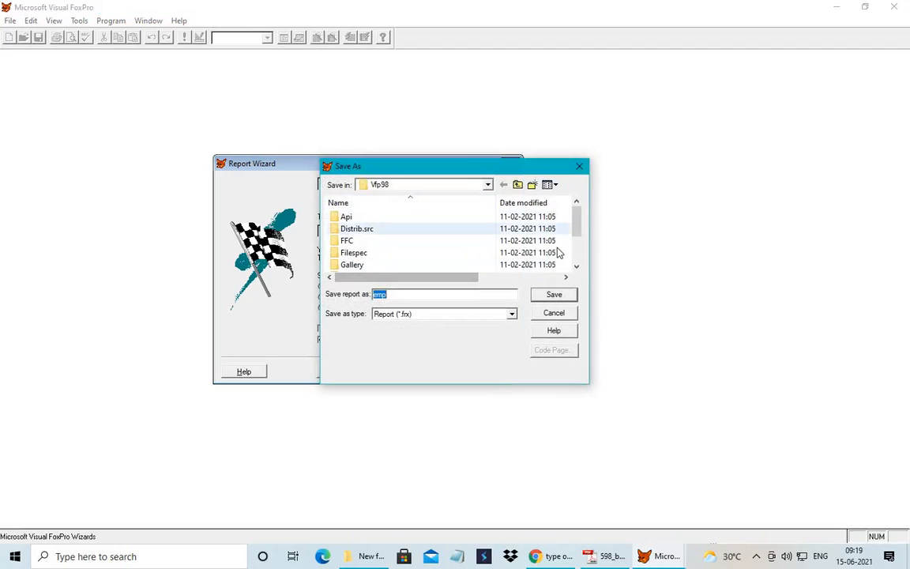
{"action": "left_click", "coordinate": [400, 294]}
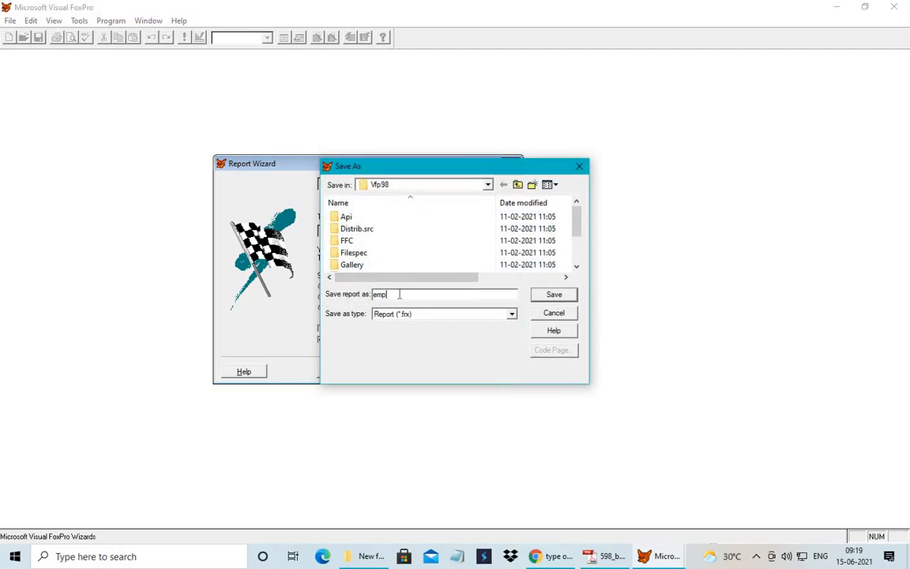
{"action": "type", "text": "1"}
{"action": "left_click", "coordinate": [554, 295]}
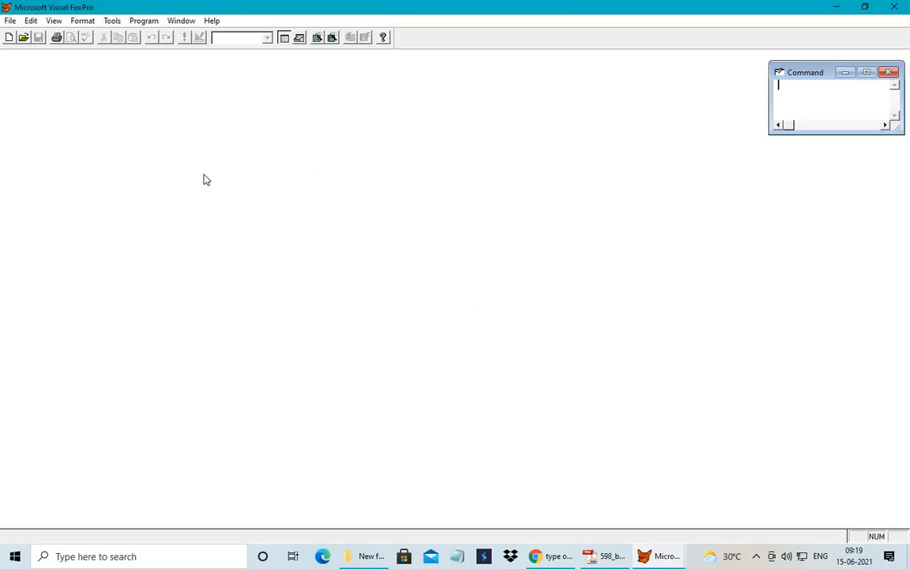
Open the saved report emp1 from the Vfp98 folder, enlarge its designer window and move the Report Controls toolbar clear of the layout
{"action": "left_click", "coordinate": [10, 22]}
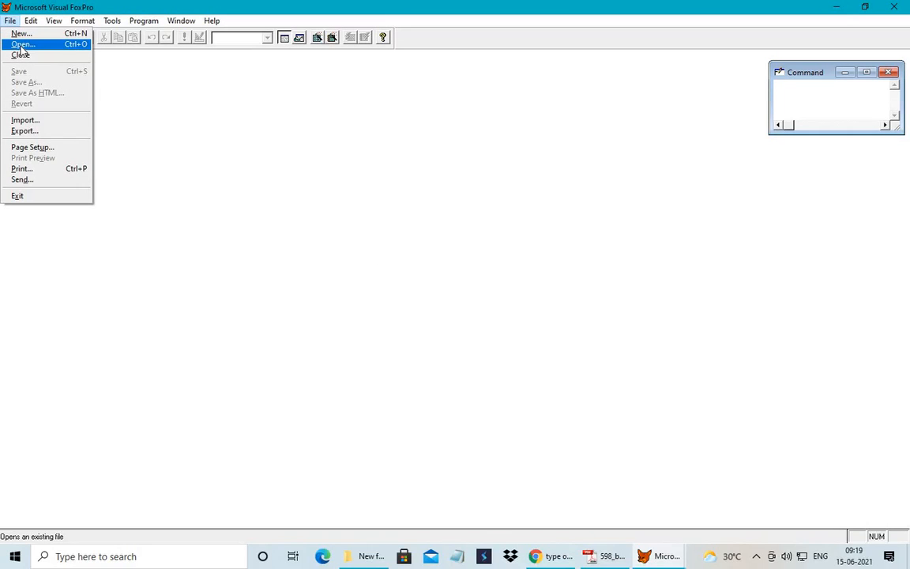
{"action": "left_click", "coordinate": [21, 45]}
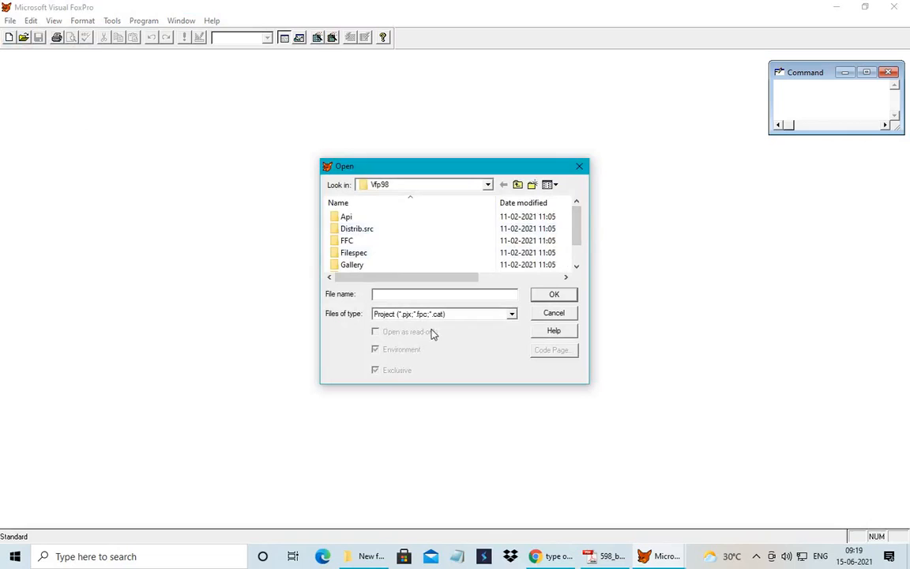
{"action": "left_click", "coordinate": [512, 316]}
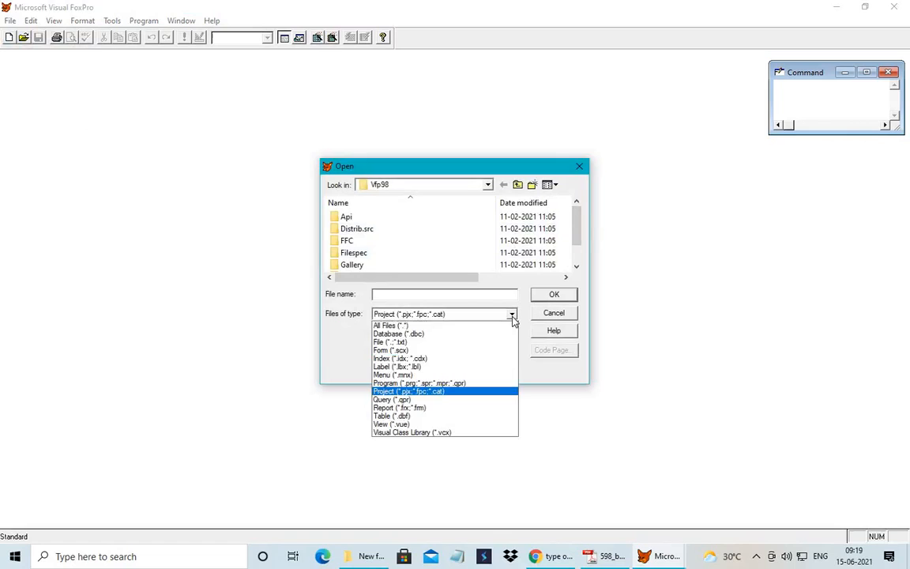
{"action": "left_click", "coordinate": [429, 409]}
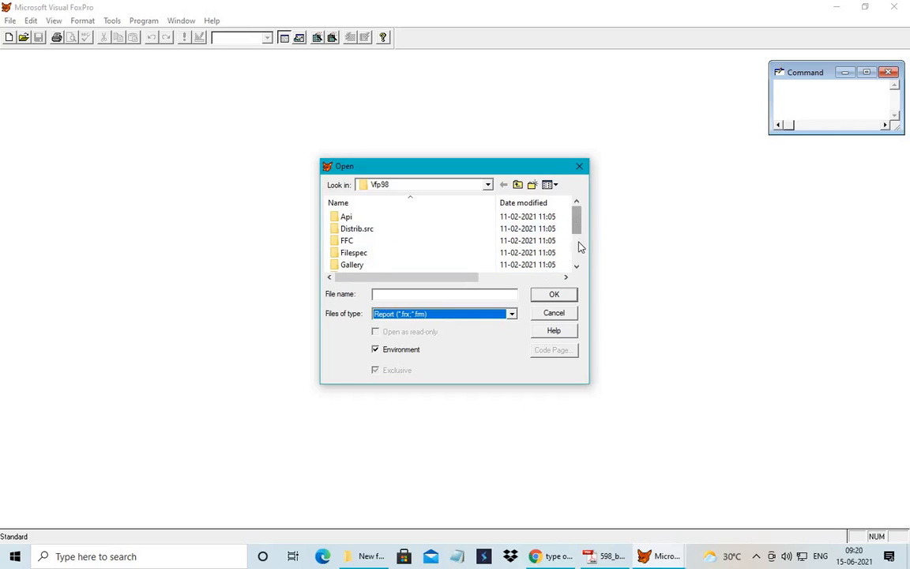
{"action": "scroll", "coordinate": [579, 245], "scroll_direction": "down", "scroll_amount": 3}
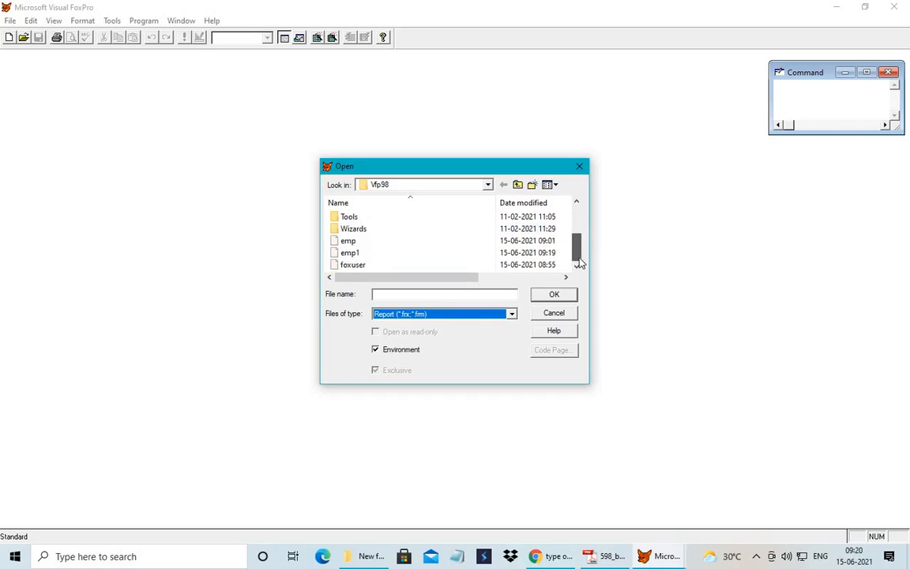
{"action": "left_click", "coordinate": [356, 254]}
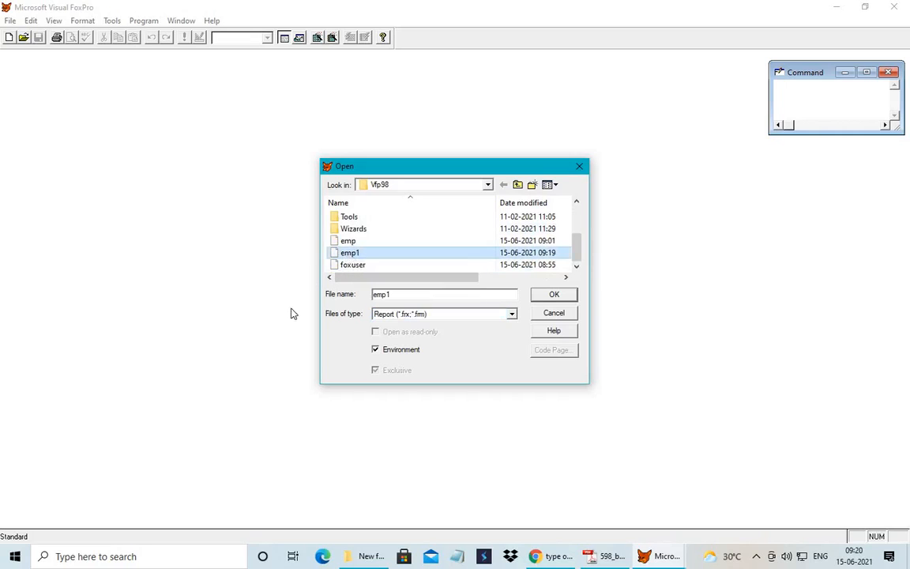
{"action": "left_click", "coordinate": [533, 295]}
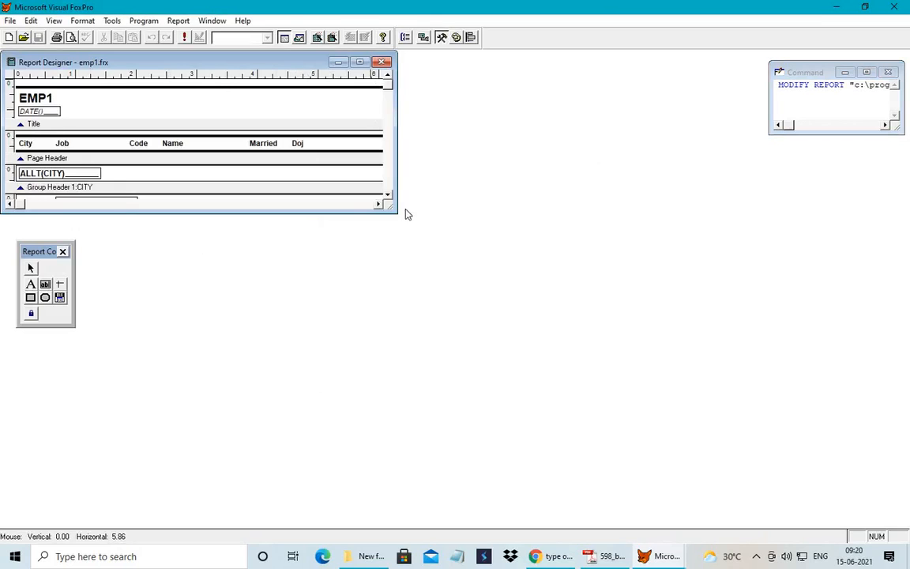
{"action": "left_click_drag", "start_coordinate": [396, 211], "coordinate": [514, 379]}
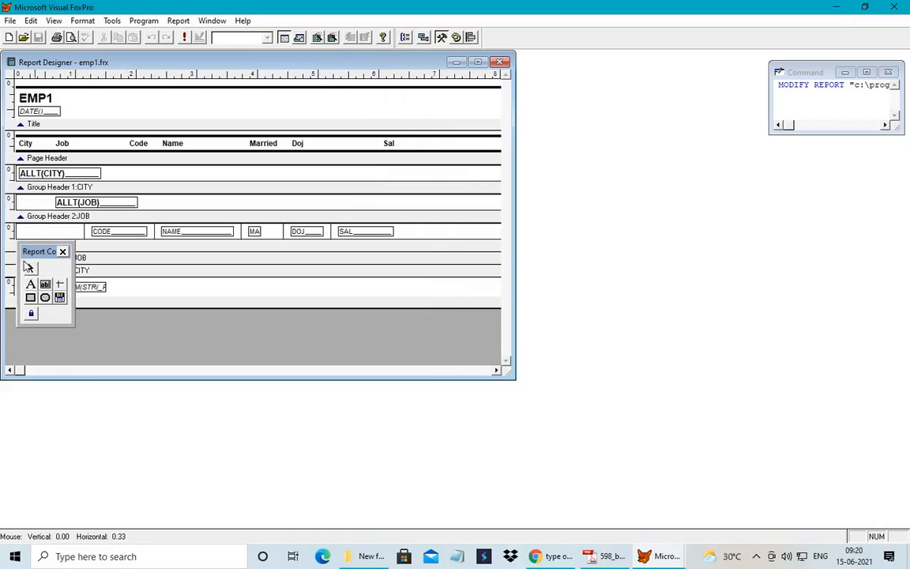
{"action": "left_click_drag", "start_coordinate": [396, 273], "coordinate": [564, 246]}
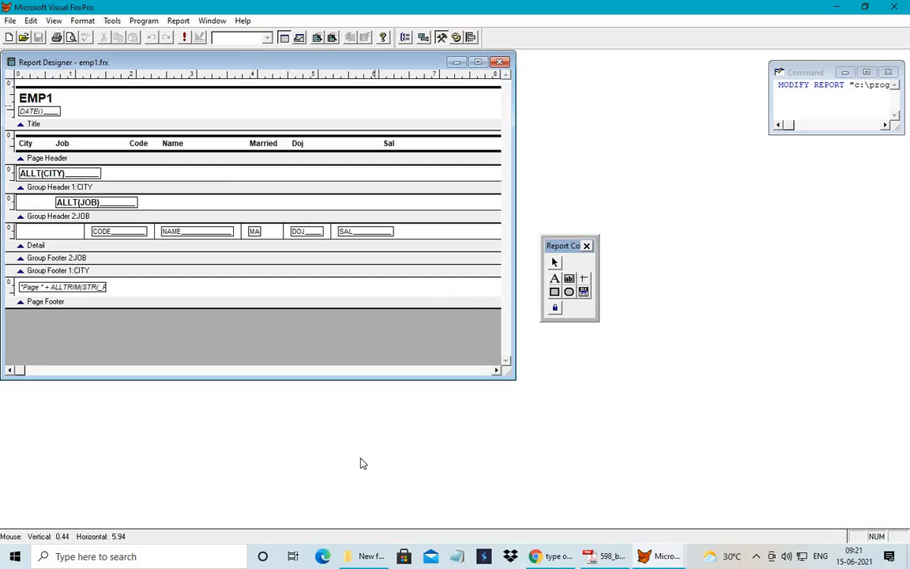
Preview the emp1 report in an enlarged window and examine the records grouped by City and Job
{"action": "left_click", "coordinate": [54, 21]}
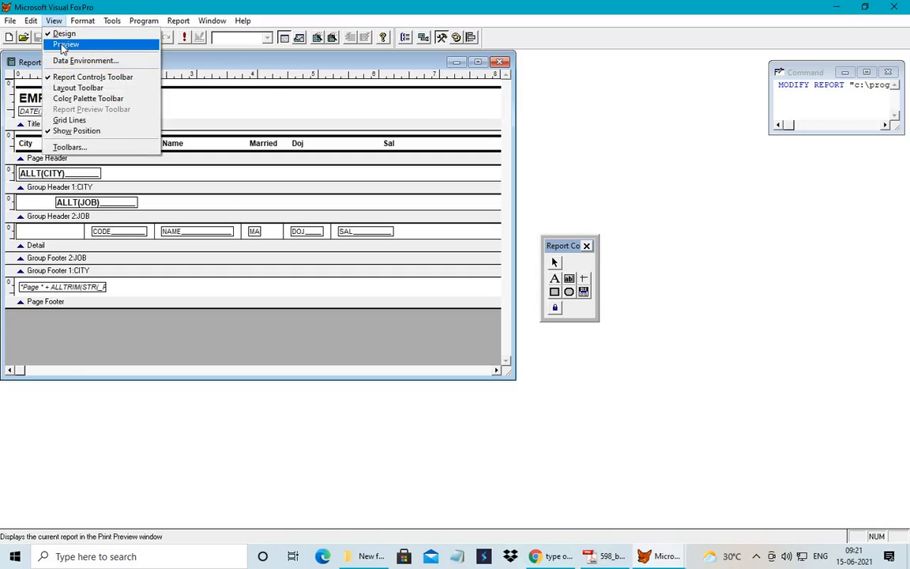
{"action": "left_click", "coordinate": [63, 45]}
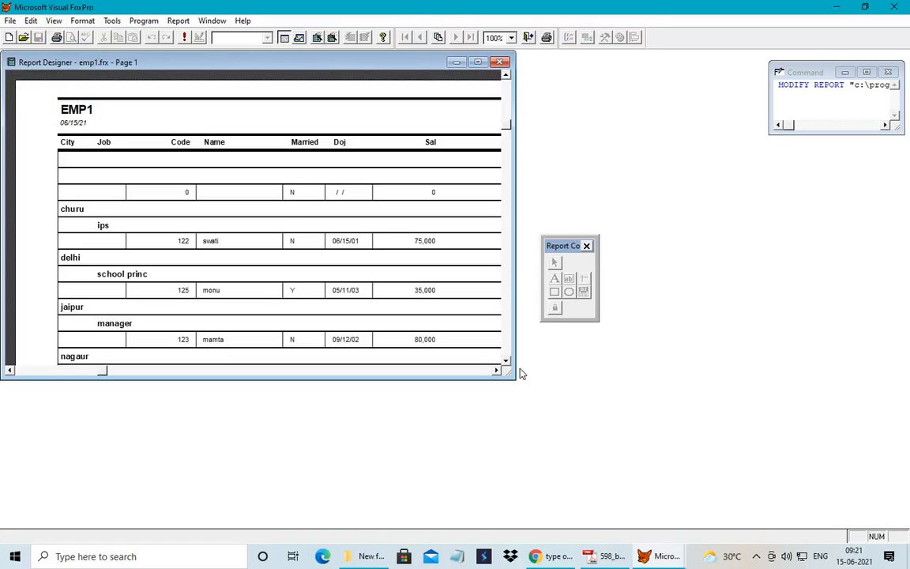
{"action": "left_click_drag", "start_coordinate": [514, 381], "coordinate": [678, 435]}
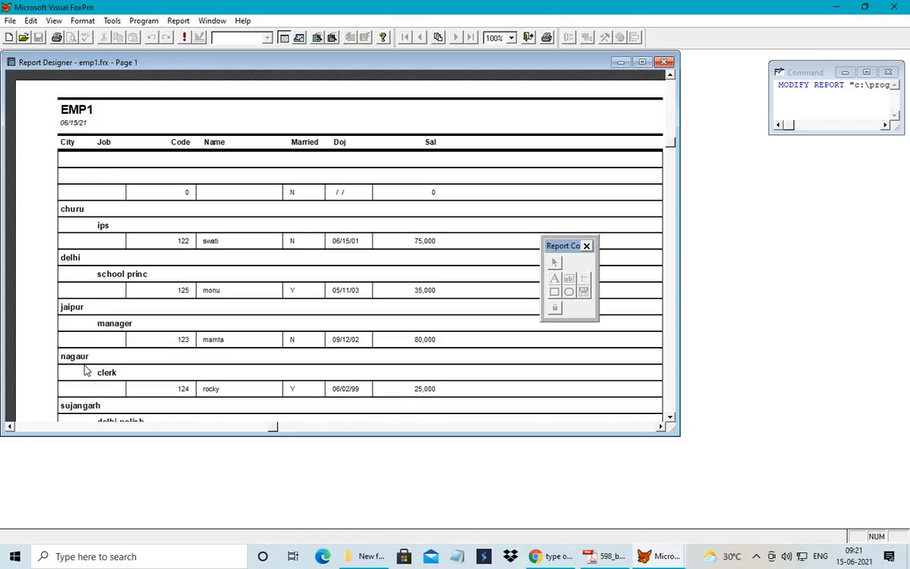
{"action": "scroll", "coordinate": [107, 399], "scroll_direction": "down", "scroll_amount": 1}
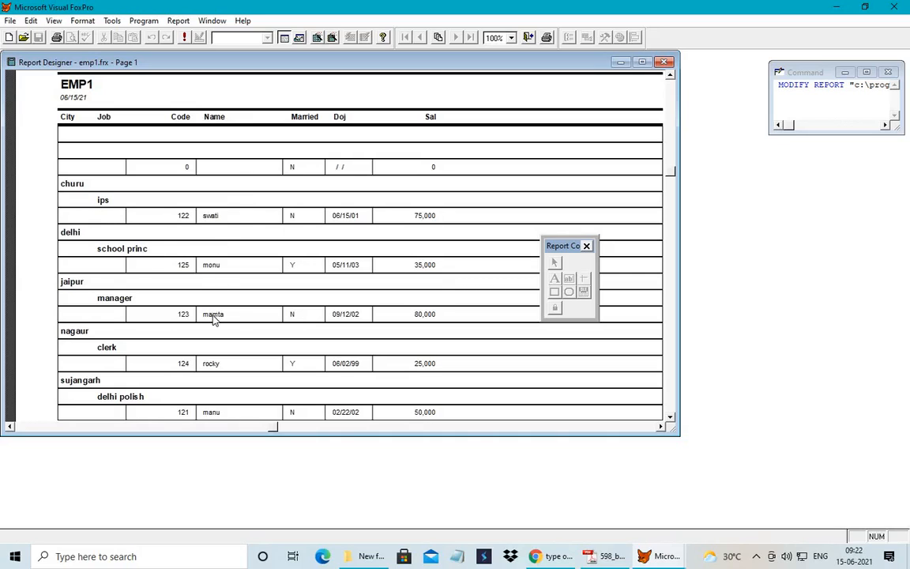
{"action": "scroll", "coordinate": [211, 317], "scroll_direction": "up", "scroll_amount": 2}
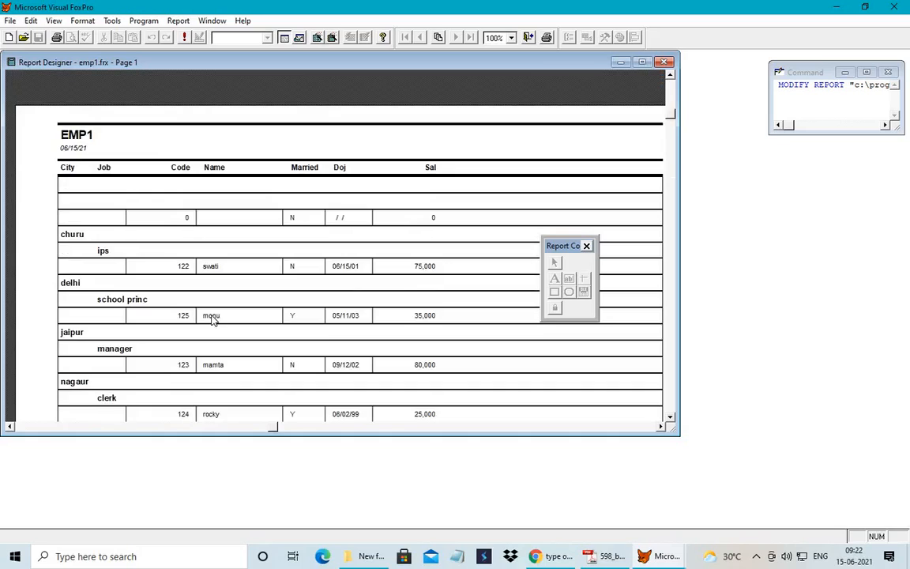
{"action": "scroll", "coordinate": [209, 316], "scroll_direction": "down", "scroll_amount": 2}
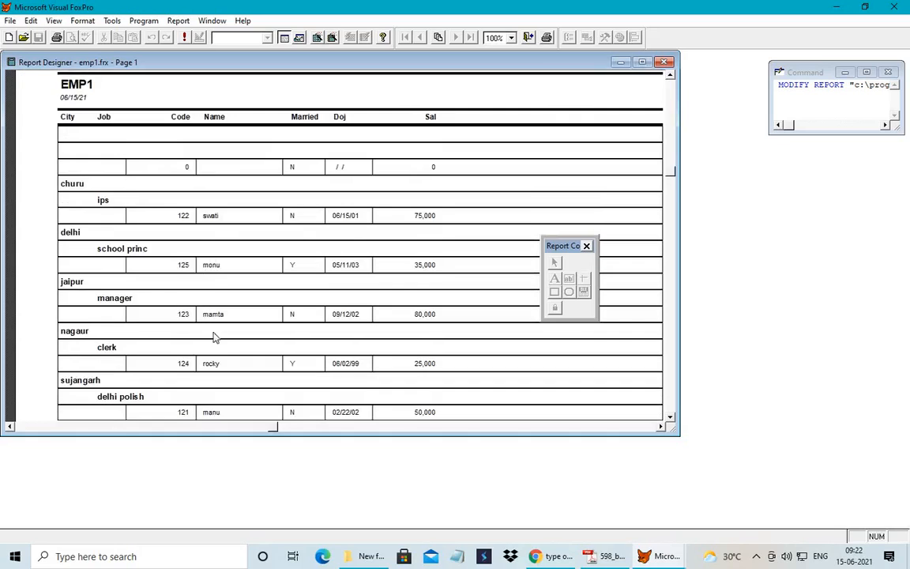
{"action": "scroll", "coordinate": [222, 350], "scroll_direction": "down", "scroll_amount": 2}
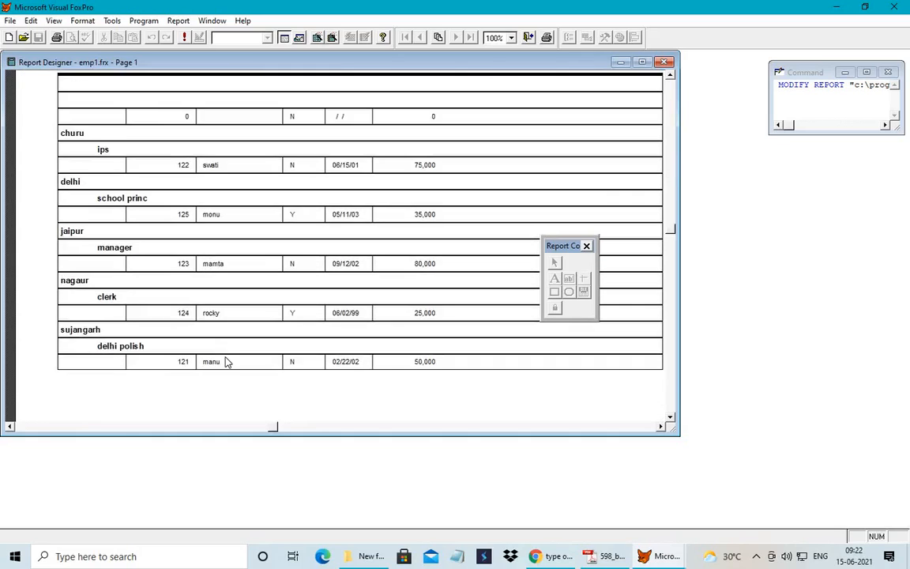
{"action": "scroll", "coordinate": [224, 345], "scroll_direction": "up", "scroll_amount": 2}
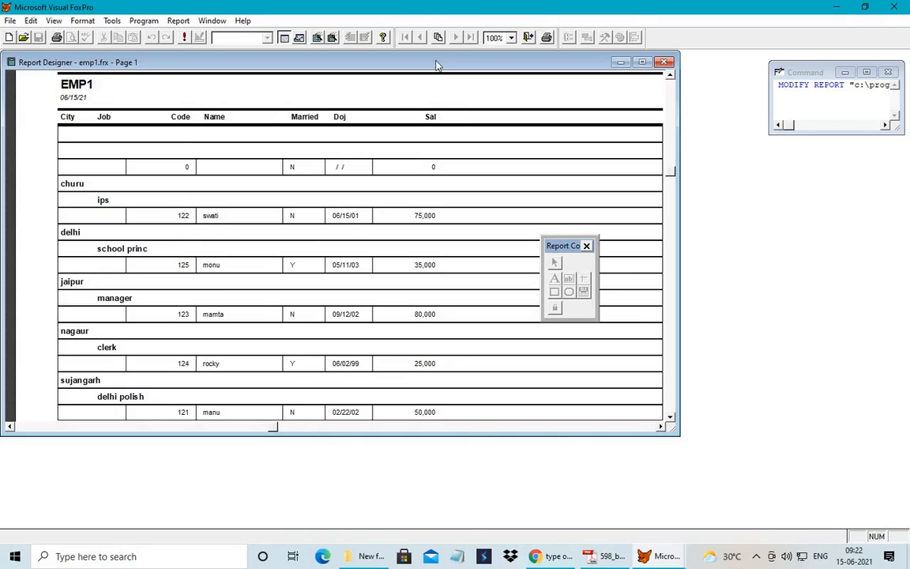
Reposition the report preview window and move the Report Controls toolbar clear of the previewed page
{"action": "left_click_drag", "start_coordinate": [395, 63], "coordinate": [403, 134]}
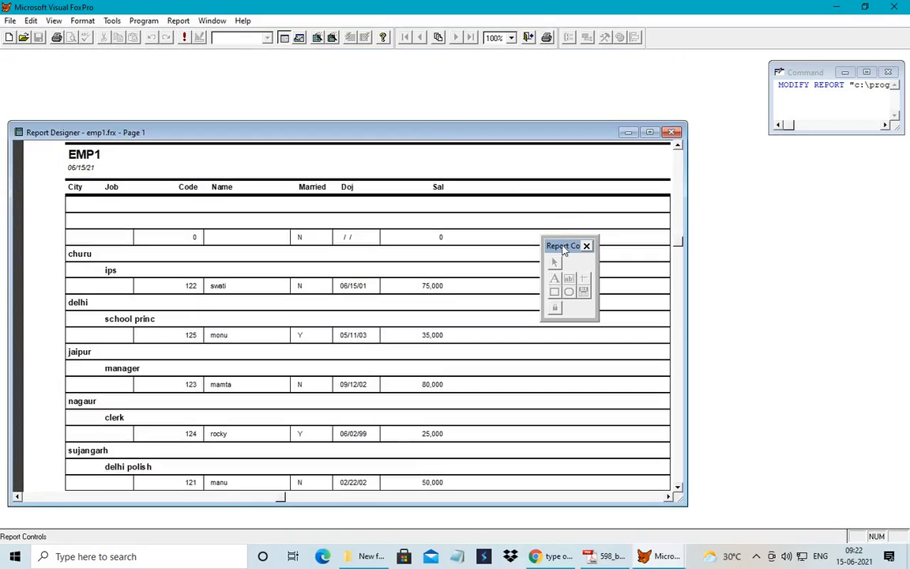
{"action": "left_click_drag", "start_coordinate": [555, 245], "coordinate": [760, 248]}
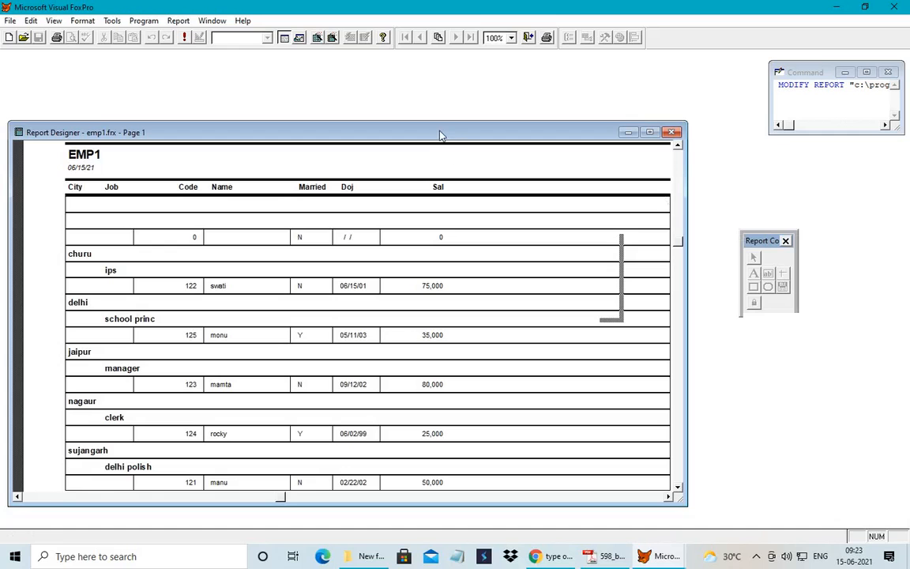
{"action": "left_click_drag", "start_coordinate": [442, 133], "coordinate": [443, 101]}
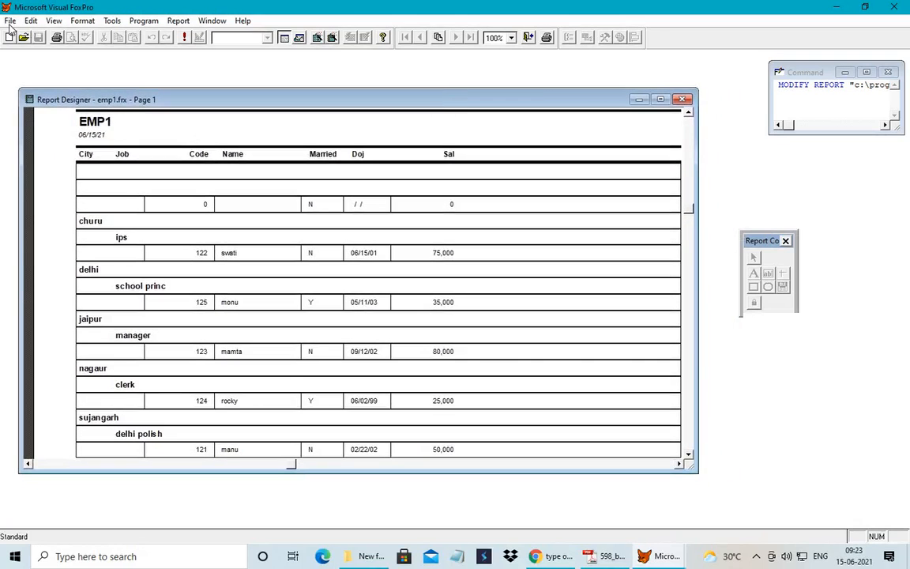